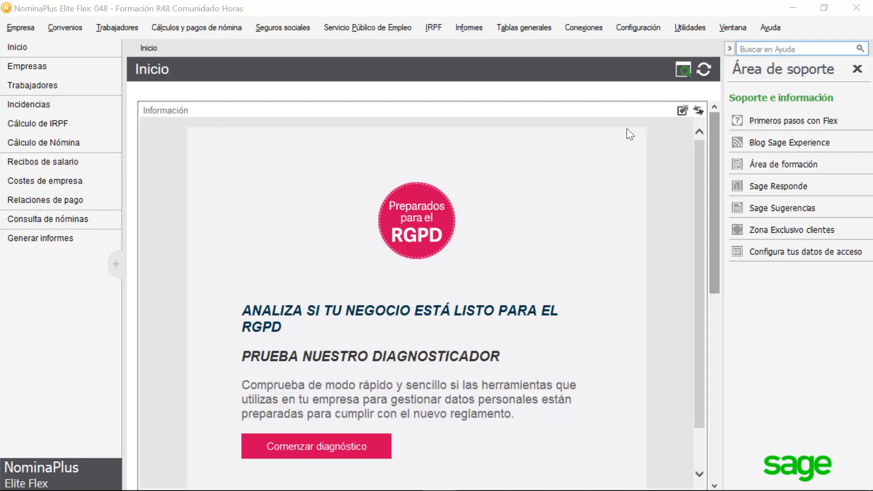
- Open worker 00007's record at the Anexo working-day distribution for the hours statement
left_click(121, 28)
left_click(119, 49)
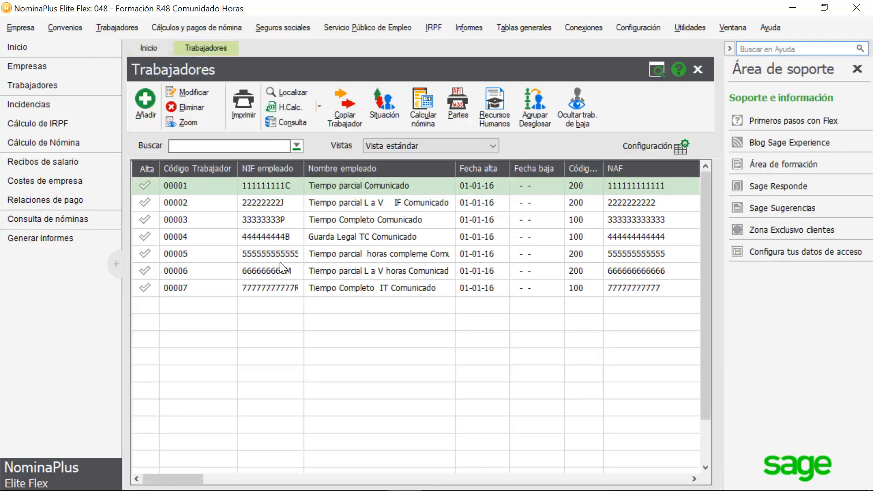
double_click(282, 287)
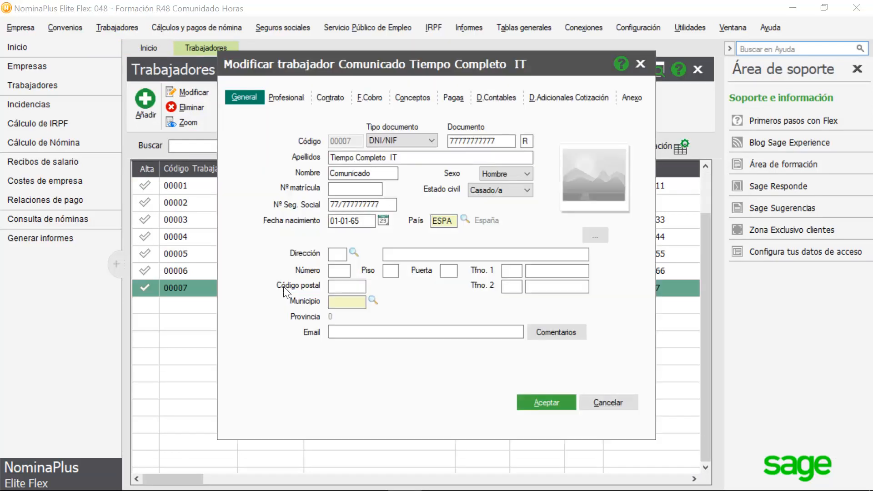
left_click(632, 97)
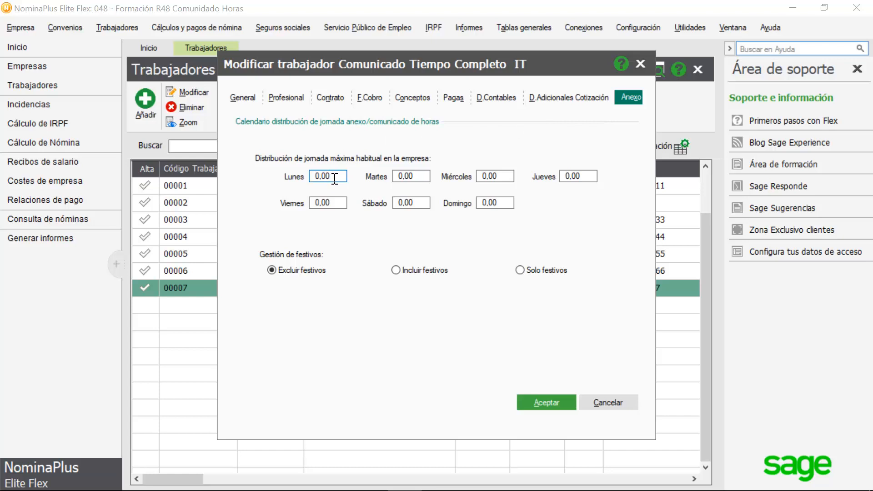
- Set worker 00007's usual maximum working day to 8 hours from Monday to Friday, save the record and close the worker list
type("8,")
key("Tab")
type("8")
key("Tab")
type("8")
key("Tab")
type("8")
key("Tab")
type("8")
key("Tab")
left_click(535, 403)
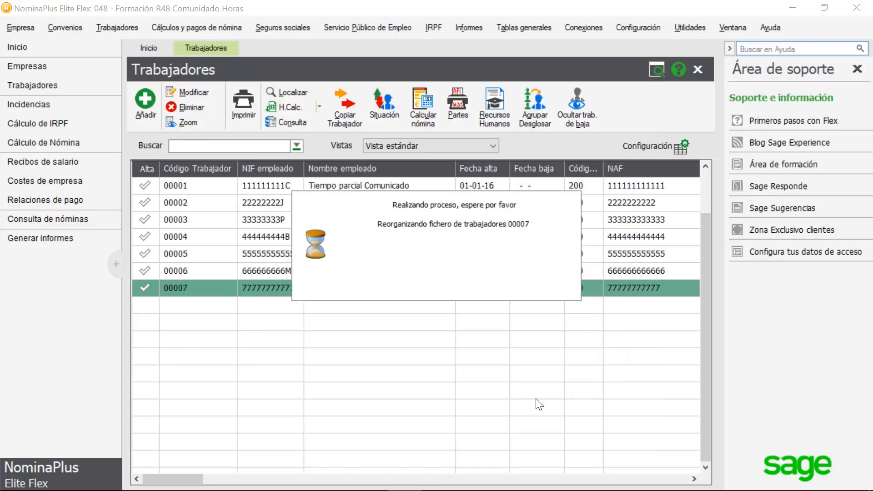
left_click(697, 68)
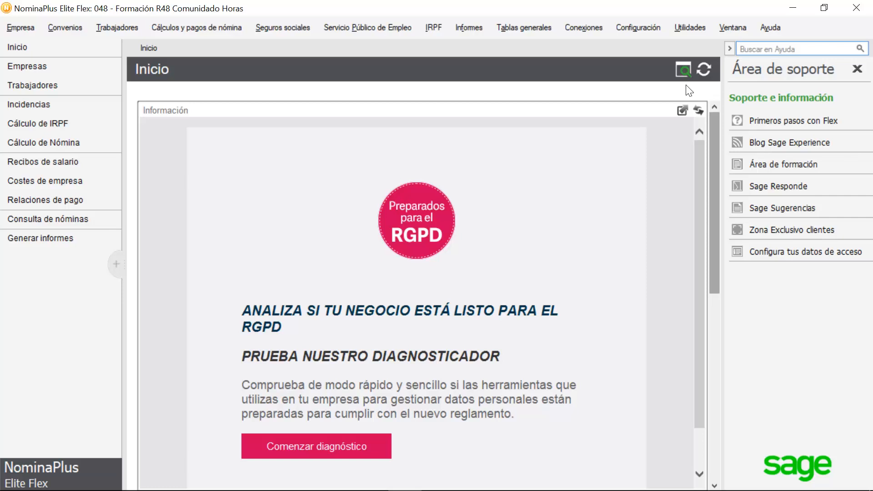
- Update the hours annex in bulk, applying the full-time distribution with holidays excluded to workers 00003 and 00007
left_click(12, 33)
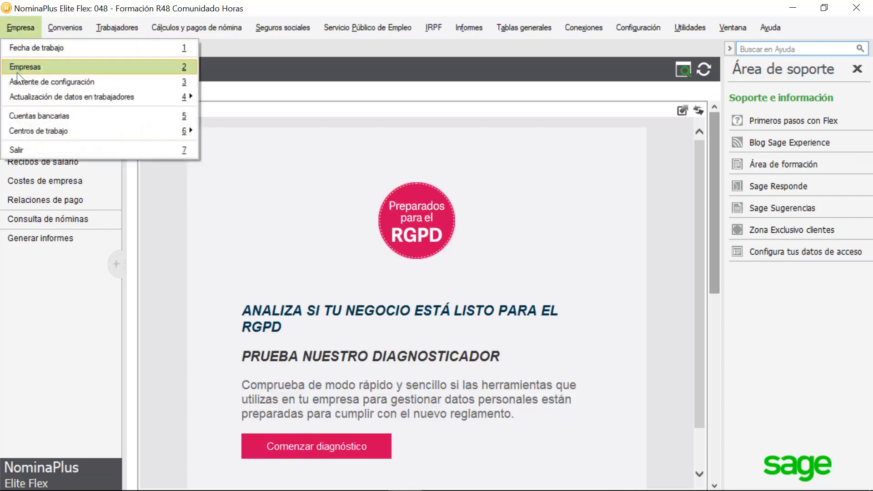
mouse_move(26, 97)
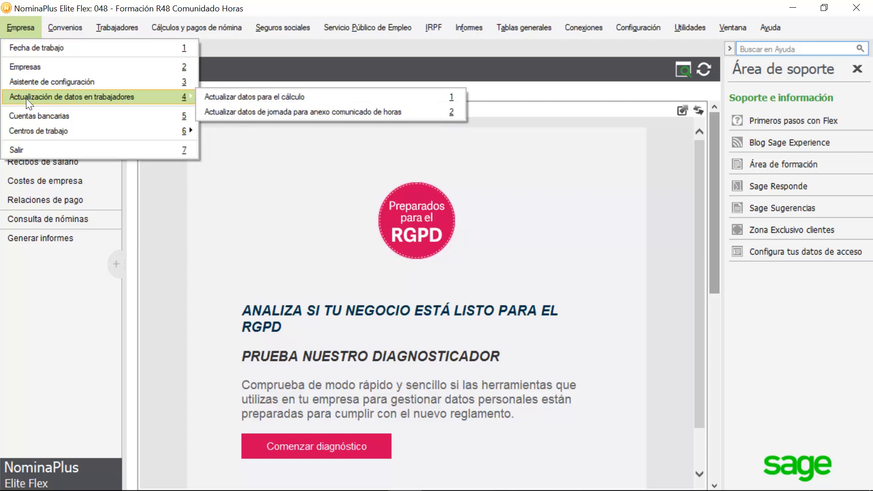
left_click(279, 113)
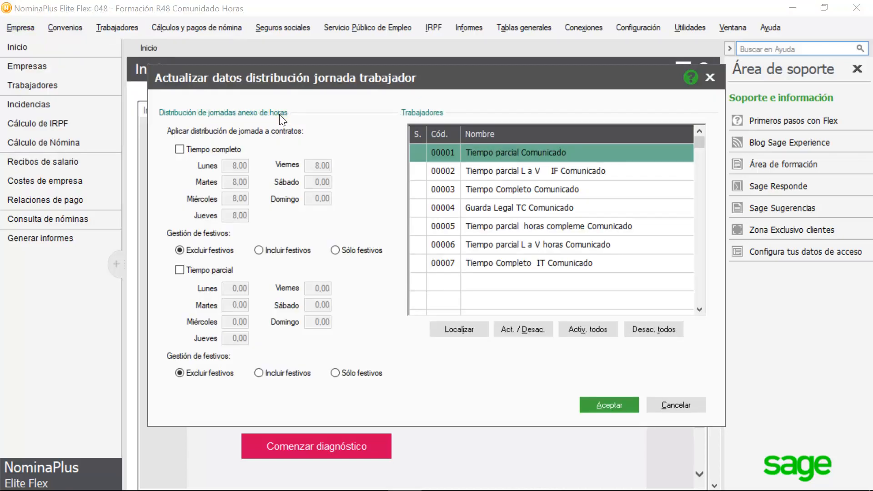
left_click(179, 150)
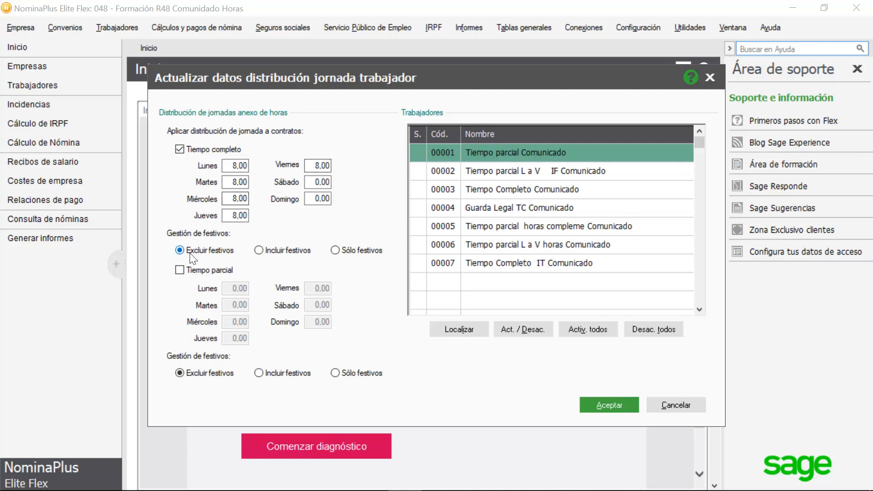
left_click(420, 190)
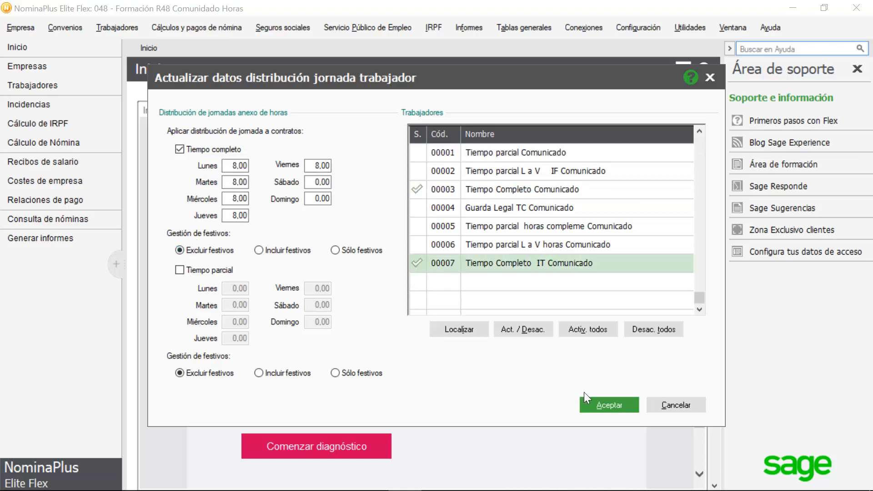
left_click(606, 403)
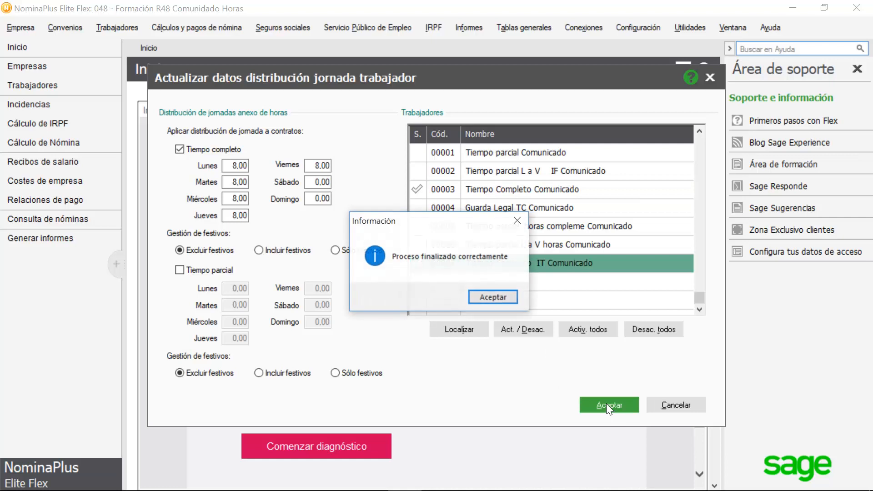
left_click(506, 299)
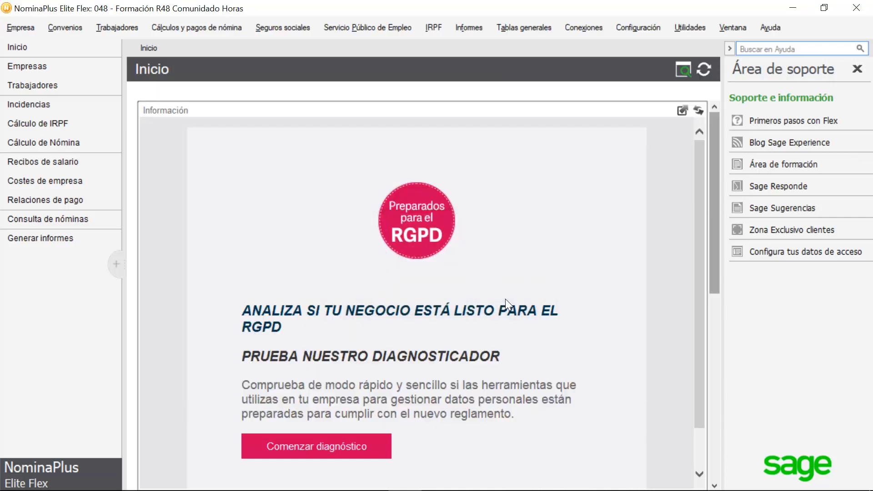
- Check the Anexo working-day distribution in worker 00003's record, then accept and close the worker list
left_click(118, 25)
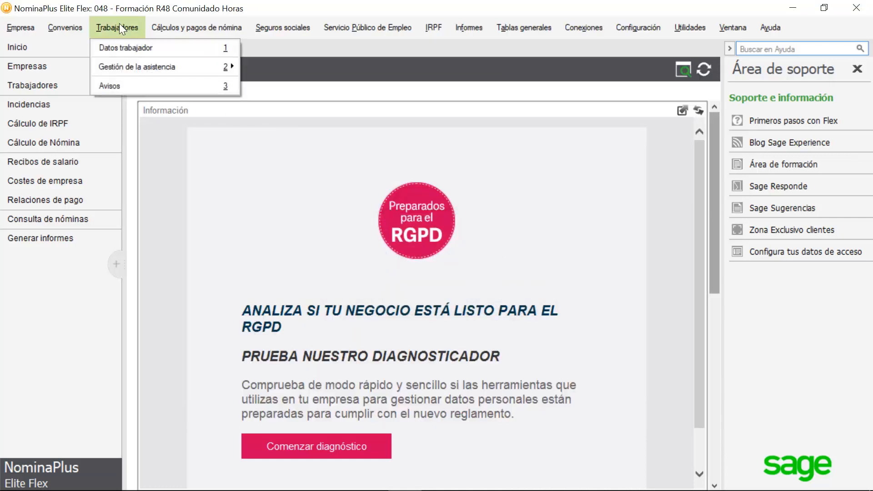
left_click(123, 46)
double_click(353, 220)
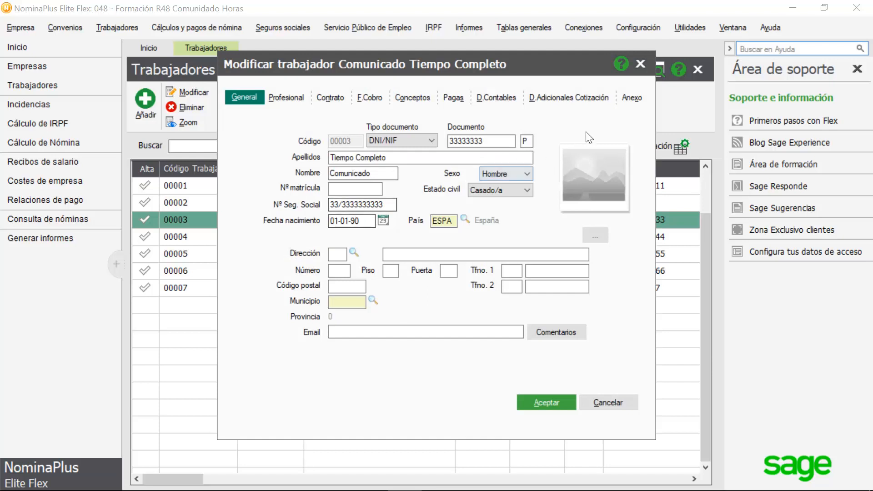
left_click(630, 99)
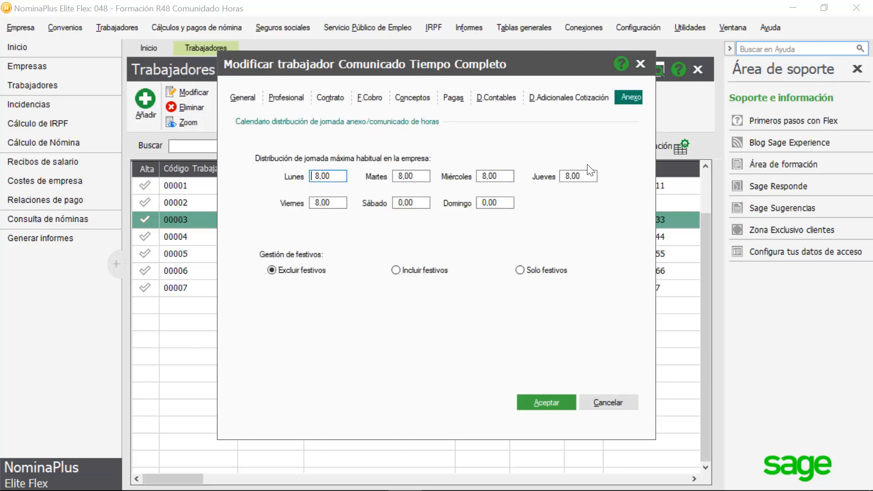
left_click(537, 404)
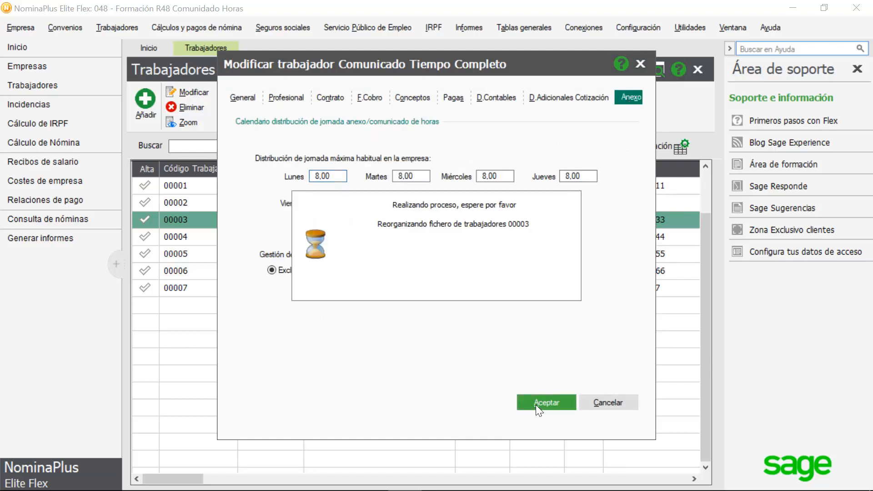
left_click(697, 68)
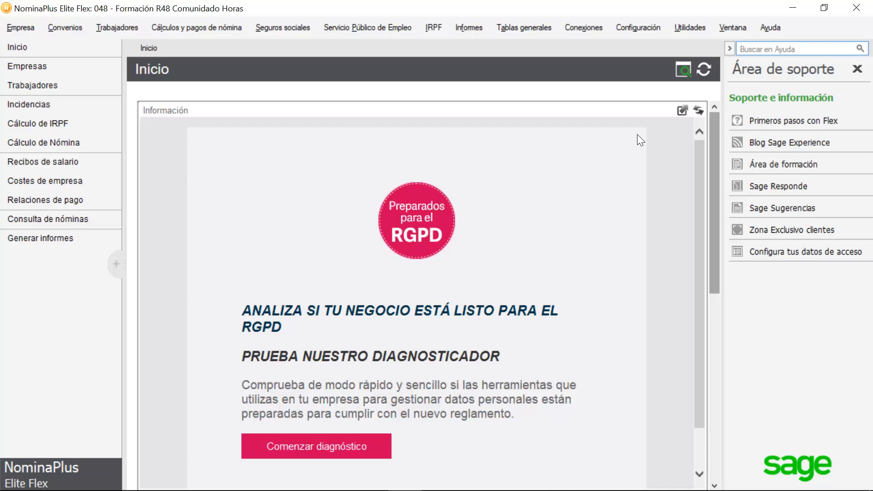
- Run the monthly payroll calculation for March 2018
left_click(209, 28)
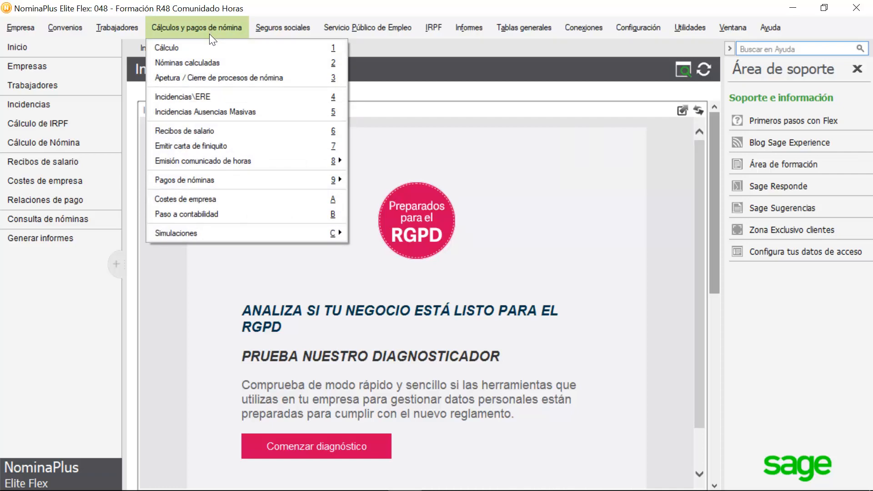
left_click(208, 47)
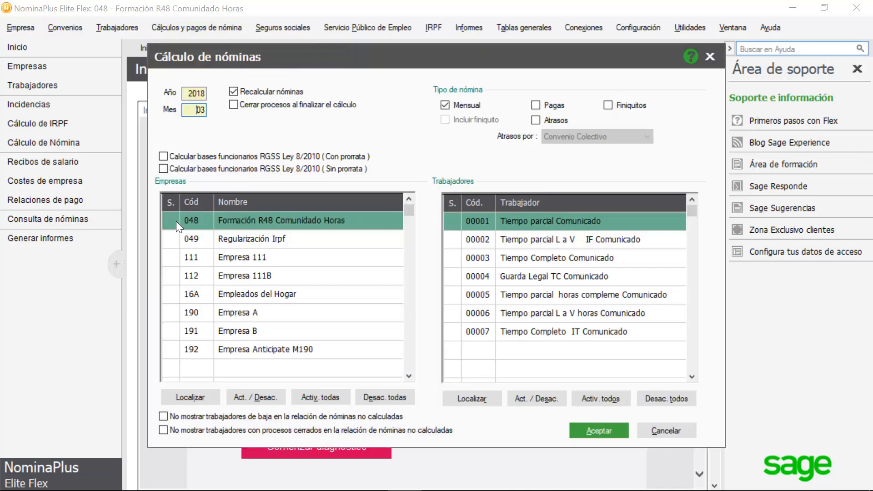
left_click(599, 427)
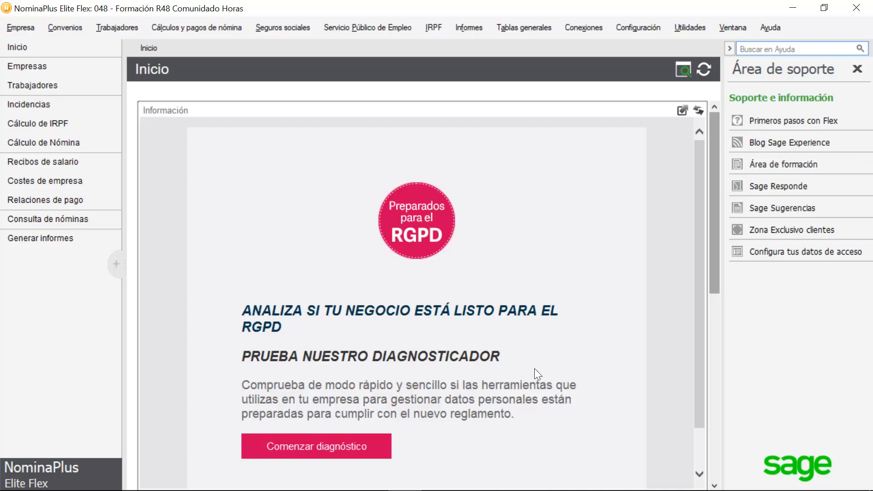
- In the ordinary and complementary/extra hours calendar, set worker 00003's ordinary hours on 1 March 2018 to 6, save and close the calendar
left_click(204, 29)
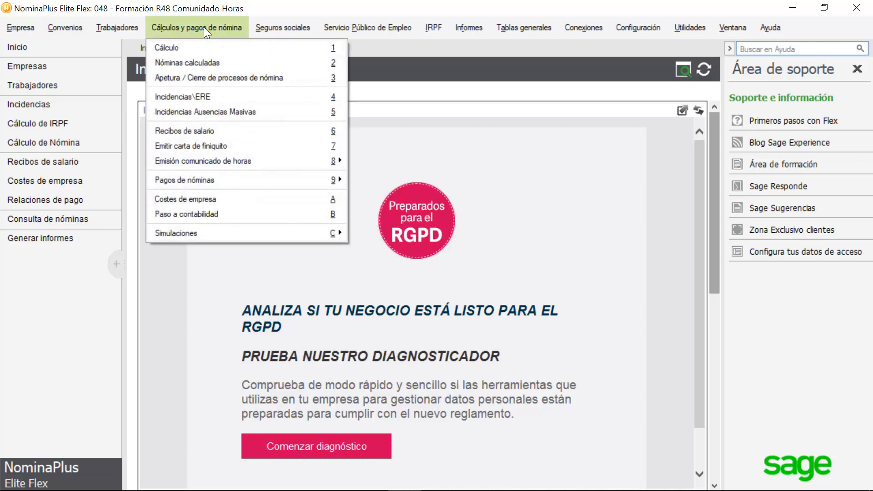
mouse_move(210, 159)
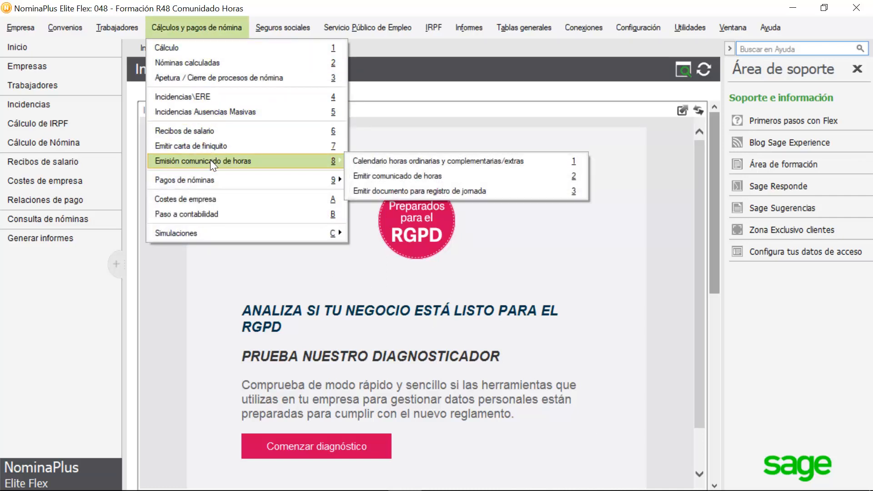
left_click(448, 161)
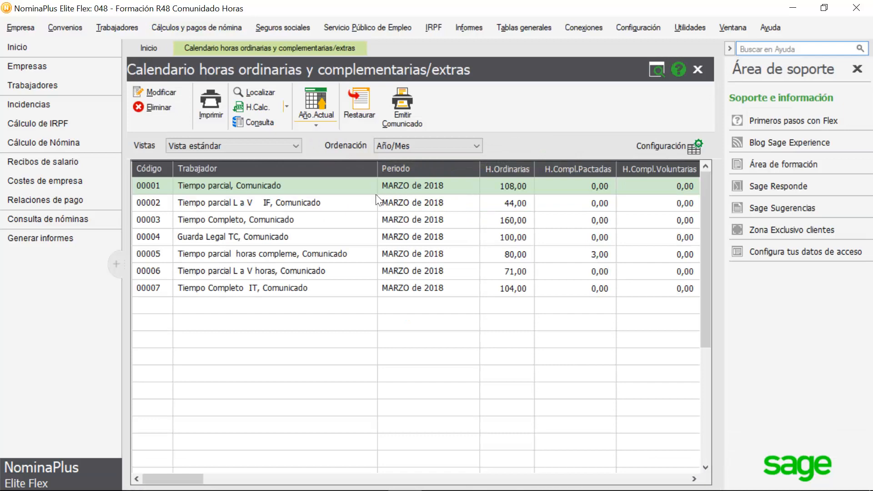
double_click(351, 219)
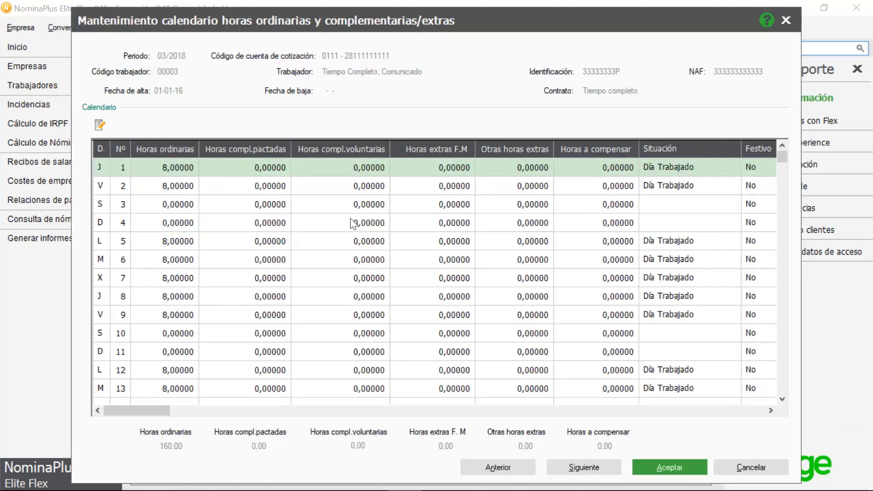
left_click(159, 166)
type("6")
key("Tab")
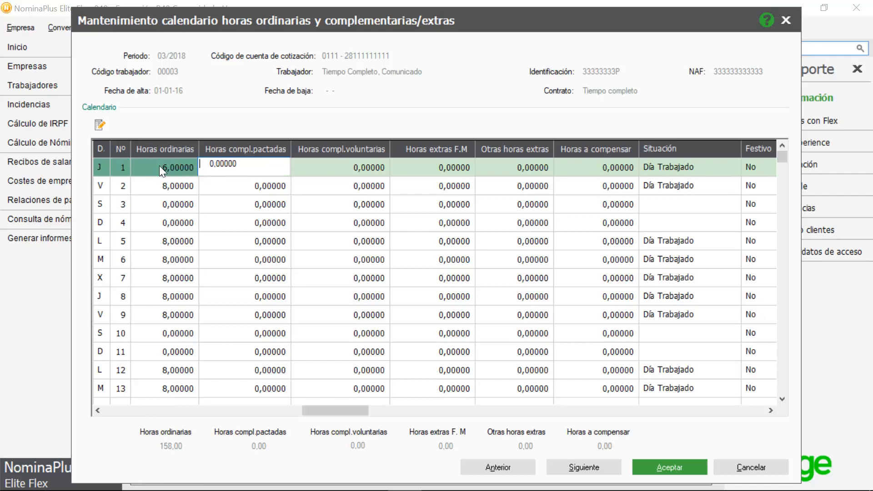
key("Escape")
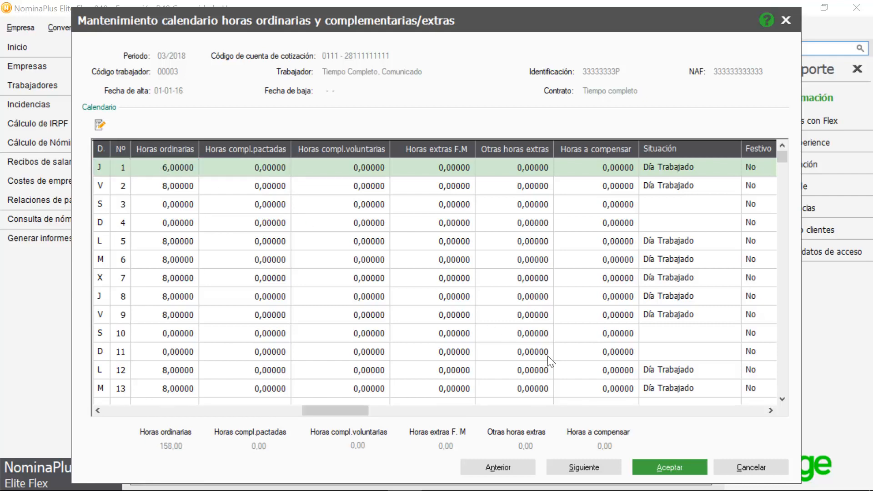
left_click(653, 468)
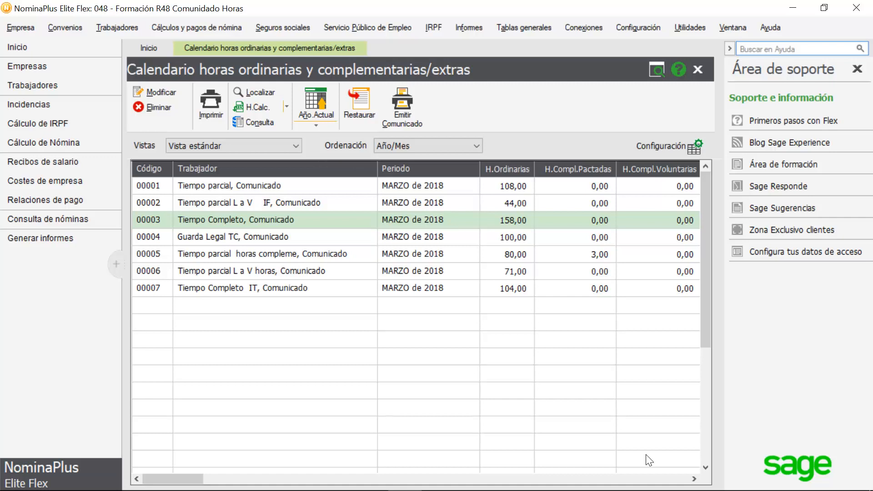
left_click(698, 70)
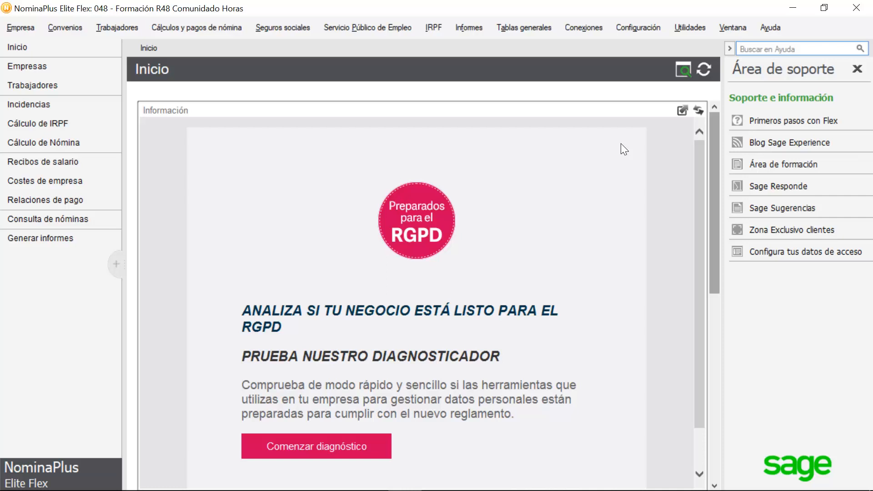
- Review the Monday to Friday hours in worker 00007's Anexo distribution, then accept and close the worker list
left_click(118, 28)
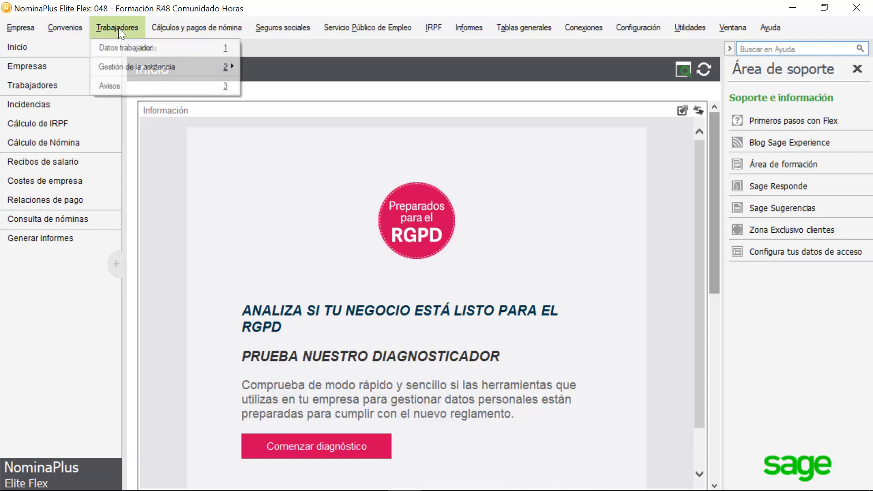
left_click(124, 49)
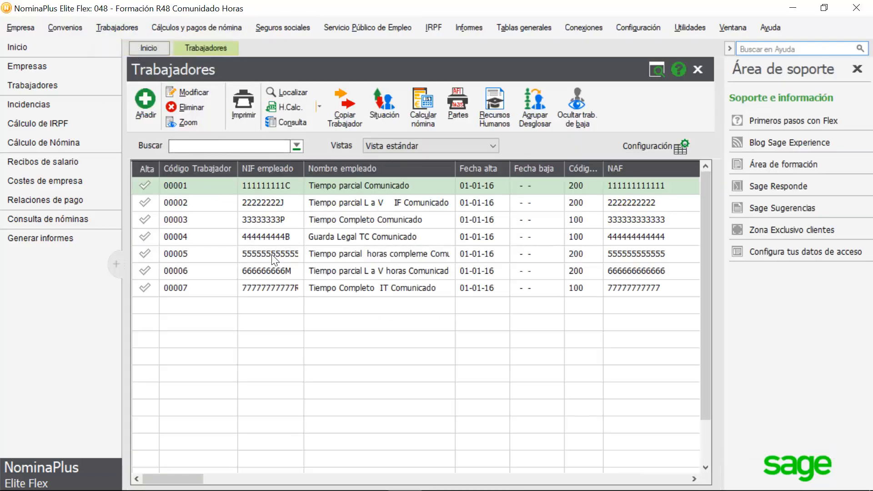
double_click(279, 287)
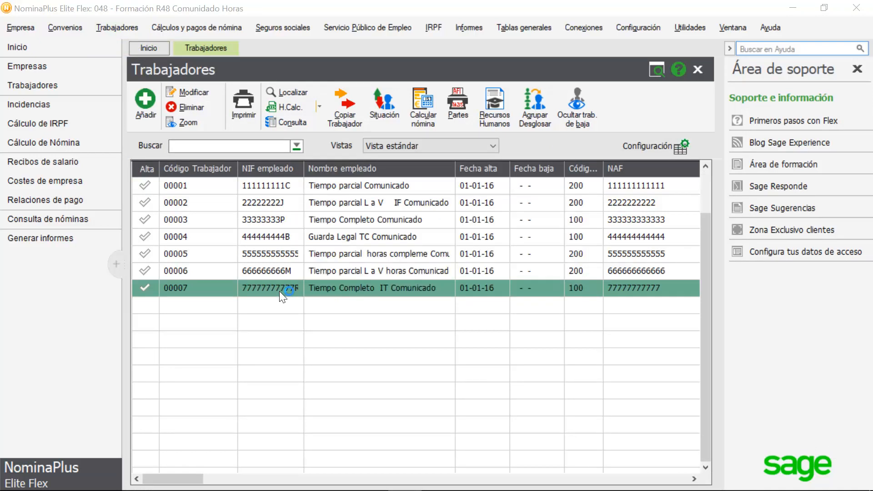
left_click(632, 99)
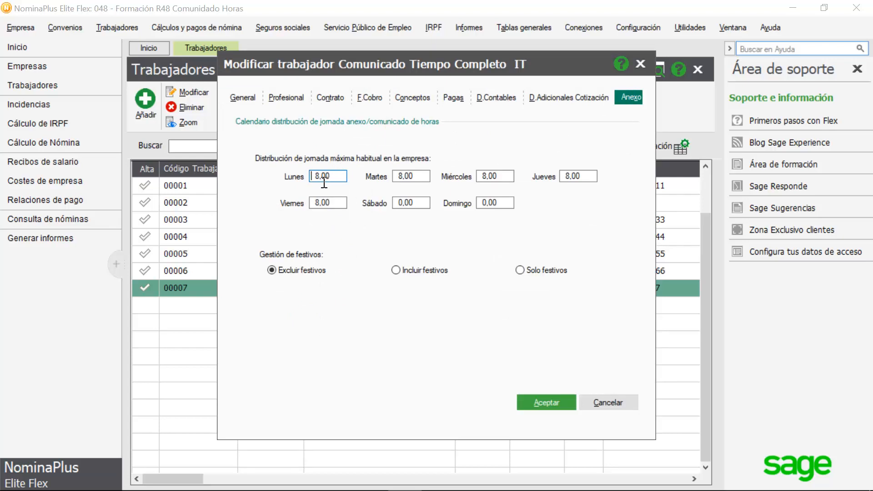
left_click_drag(324, 183, 331, 180)
left_click(327, 202)
left_click(548, 403)
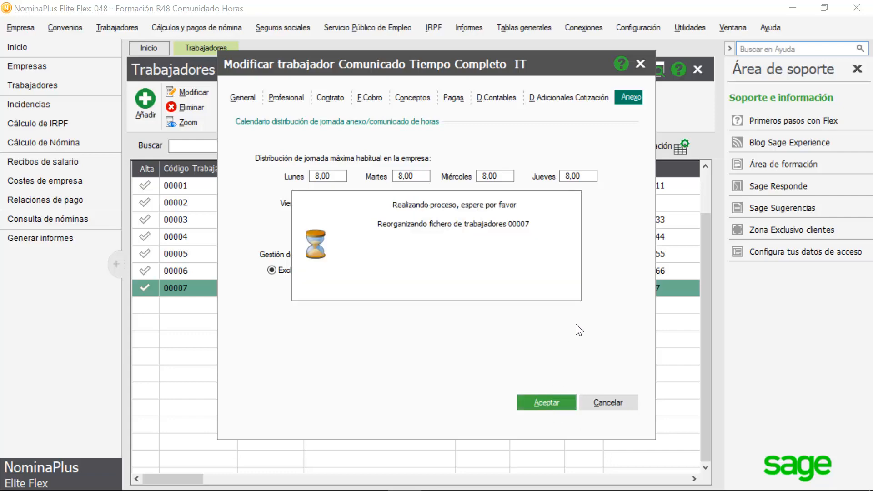
left_click(701, 71)
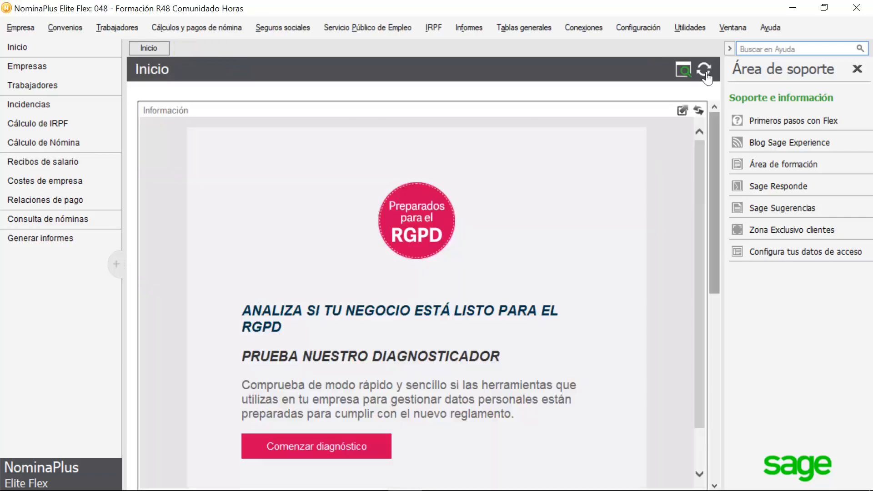
- Review worker 00007's sick leave in the March 2018 monthly incidents, then accept and close the incident list
left_click(164, 28)
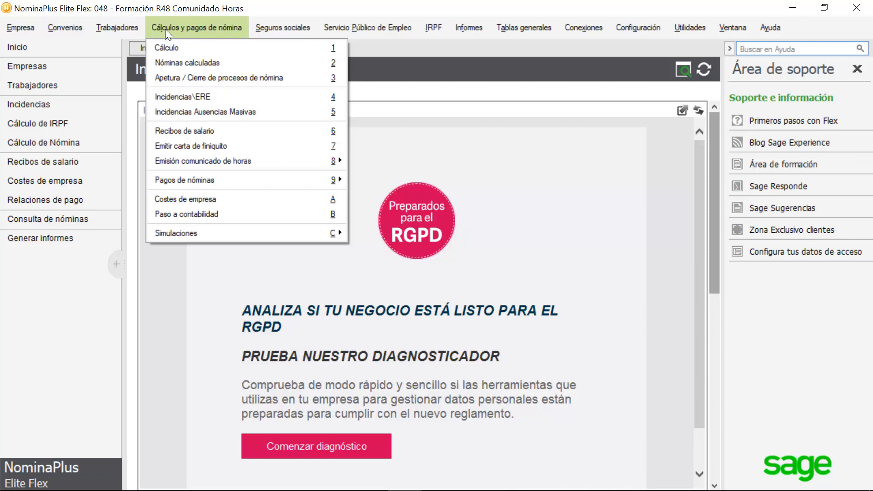
left_click(189, 98)
double_click(309, 184)
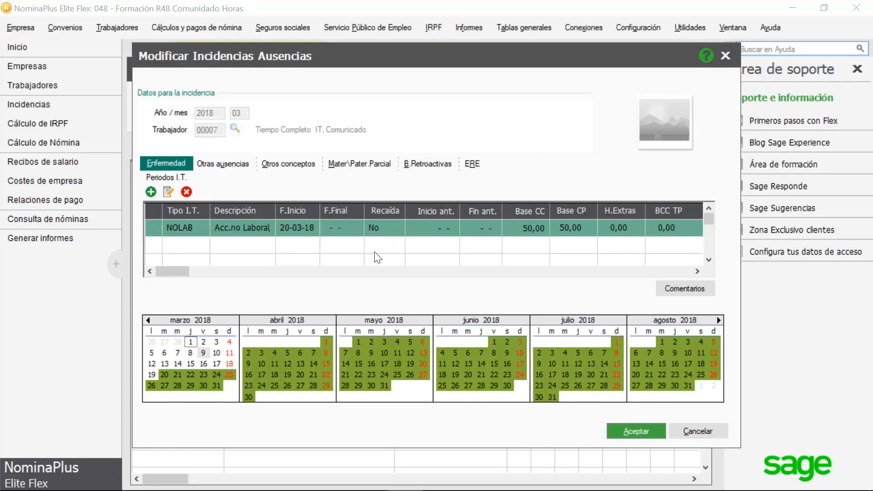
left_click(639, 431)
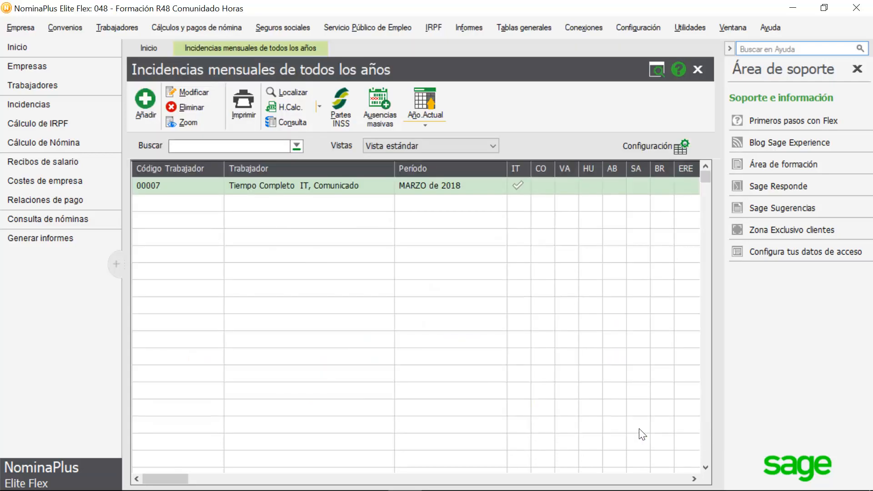
left_click(698, 70)
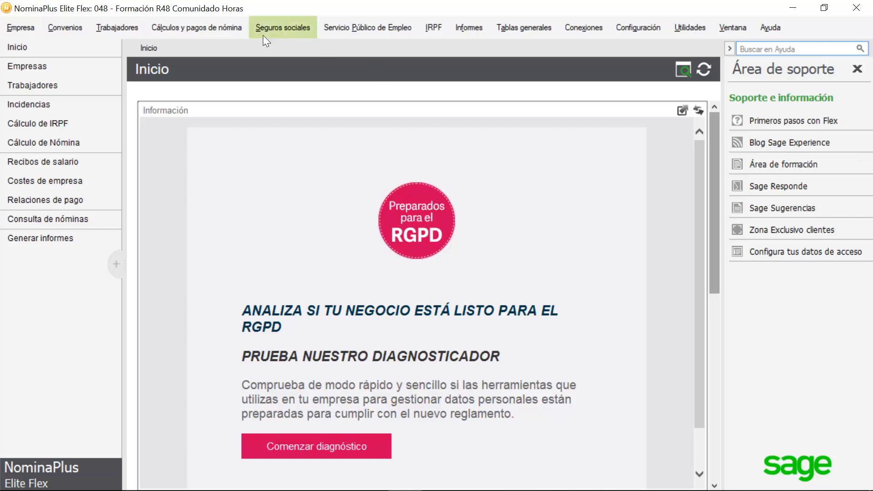
- Examine worker 00007's day-by-day ordinary hours and situation in the March 2018 hours calendar, then accept and close it
left_click(197, 23)
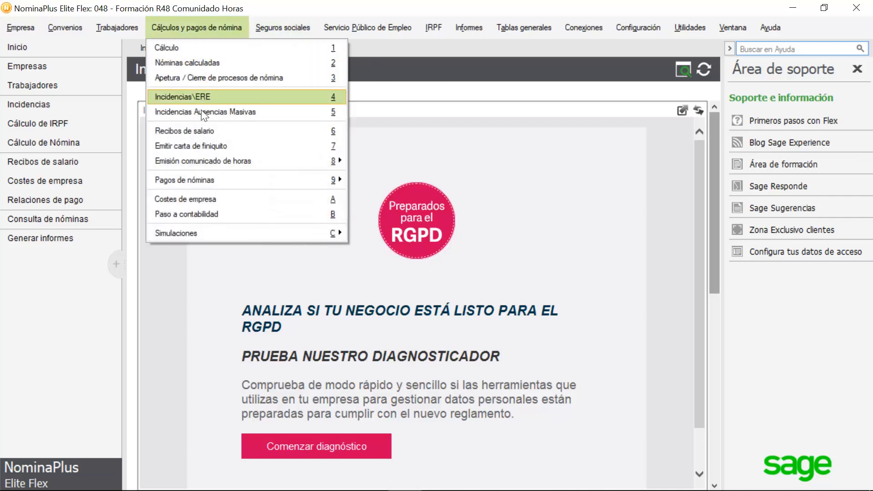
mouse_move(281, 163)
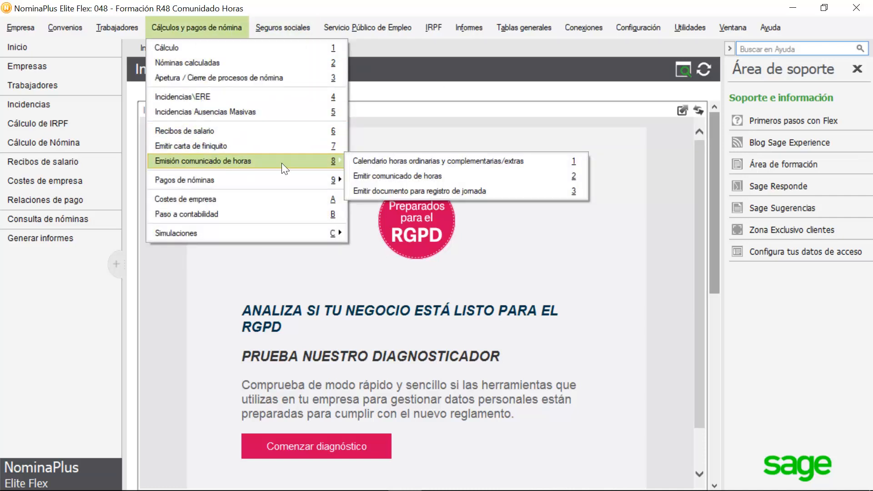
left_click(415, 163)
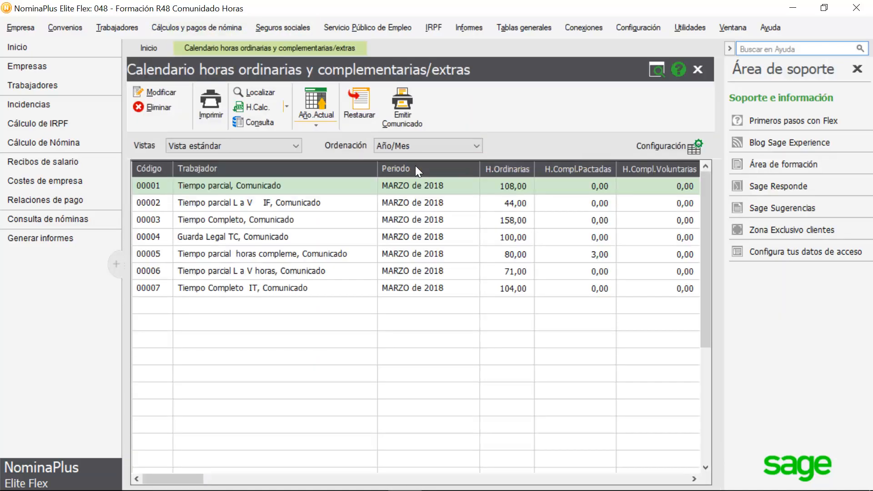
double_click(380, 285)
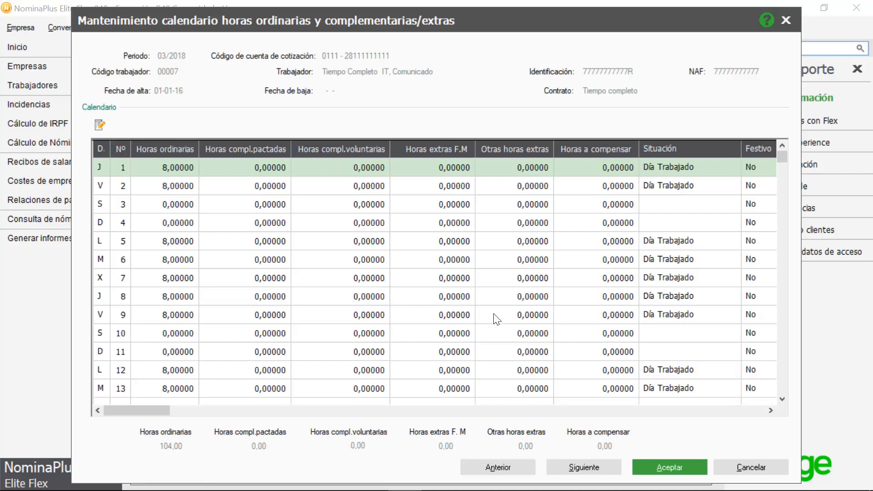
left_click(161, 182)
left_click(665, 184)
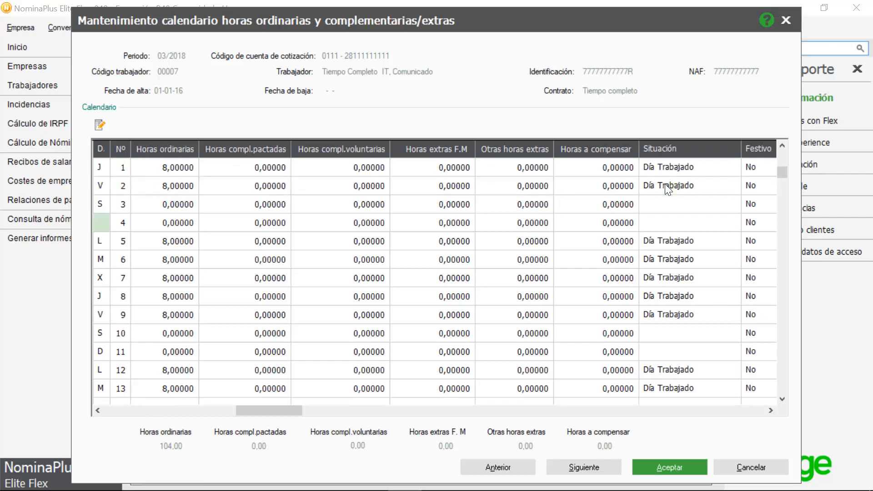
key("Down")
key("Down")
key("Down")
key("Down")
key("Down")
key("Down")
key("Down")
key("Down")
key("Down")
key("Down")
key("Down")
key("Down")
key("Down")
key("Down")
key("Down")
key("Down")
key("Down")
key("Down")
key("Down")
key("Down")
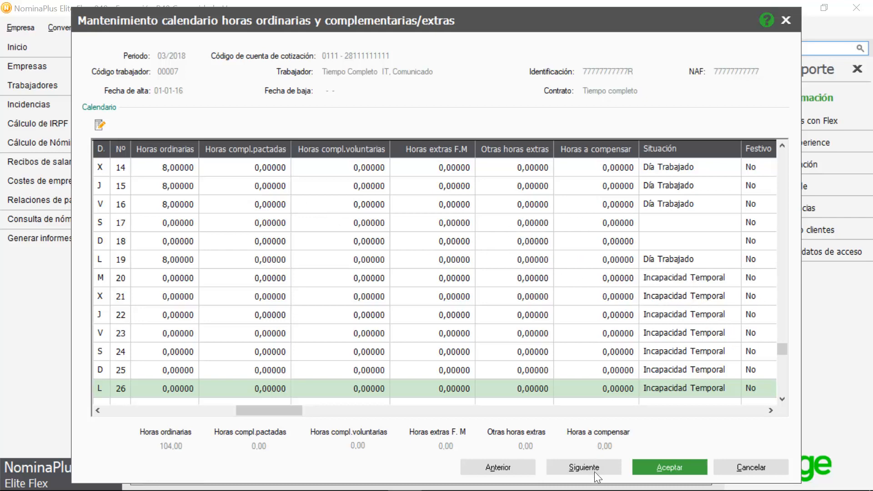
left_click(665, 471)
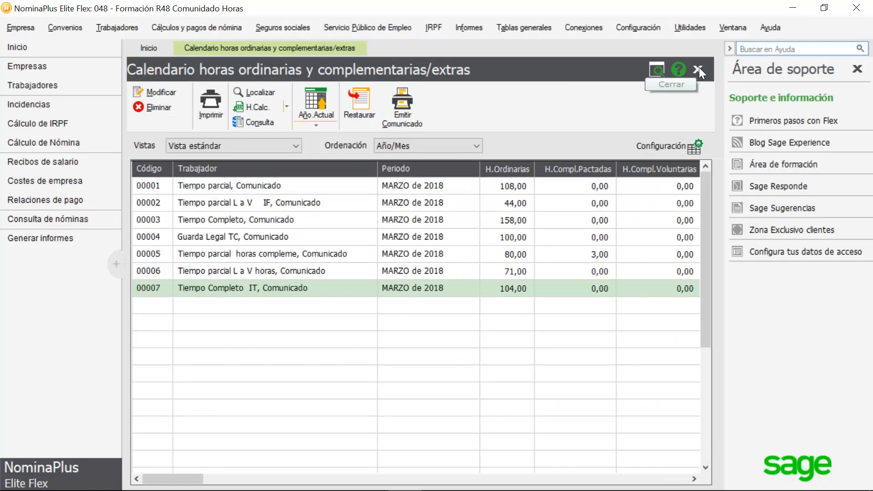
left_click(700, 68)
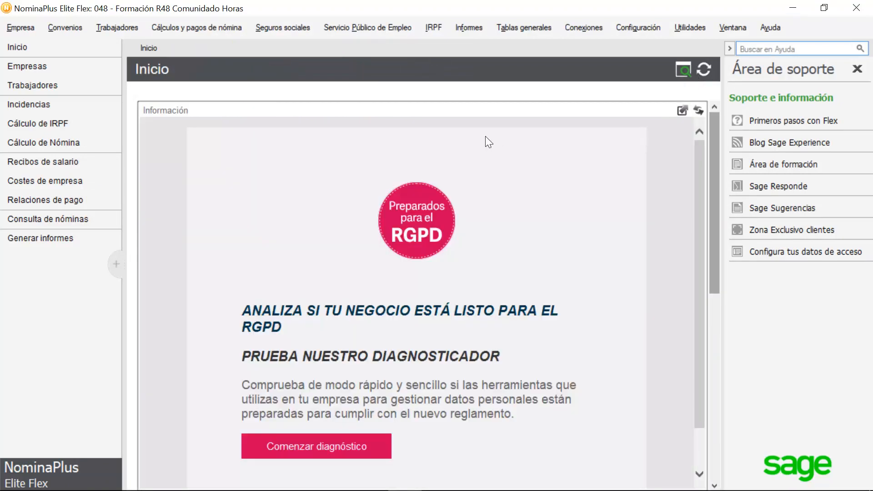
- Open worker 00005's record and check the daily hours distribution in its Anexo data
left_click(130, 26)
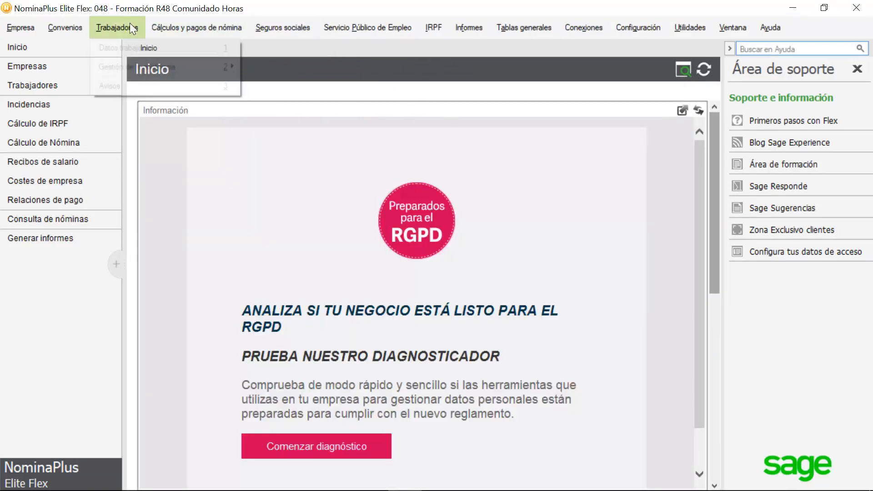
left_click(132, 48)
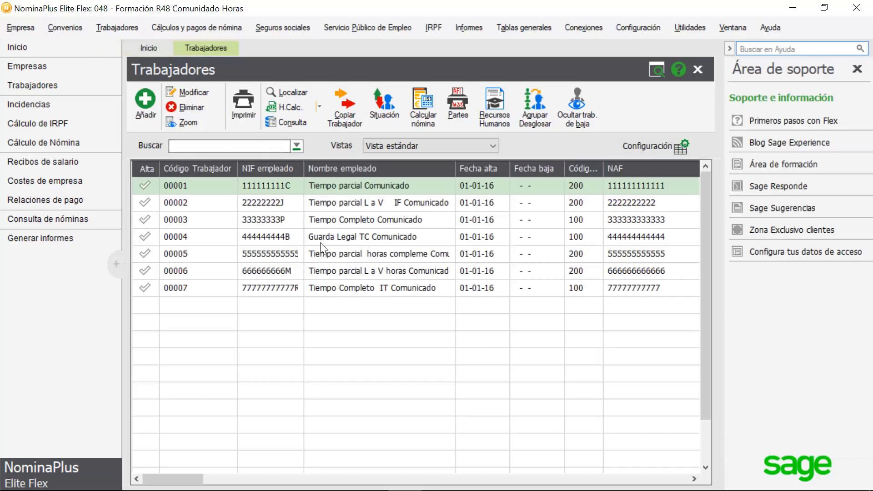
double_click(316, 254)
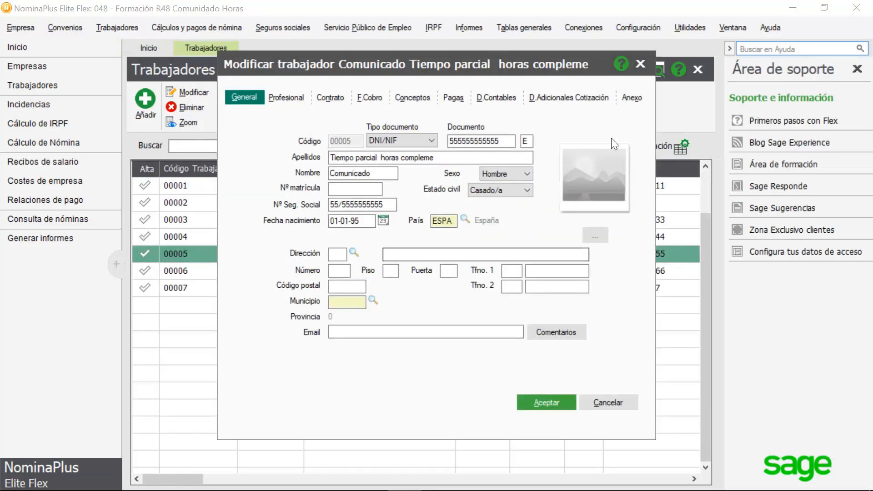
left_click(632, 98)
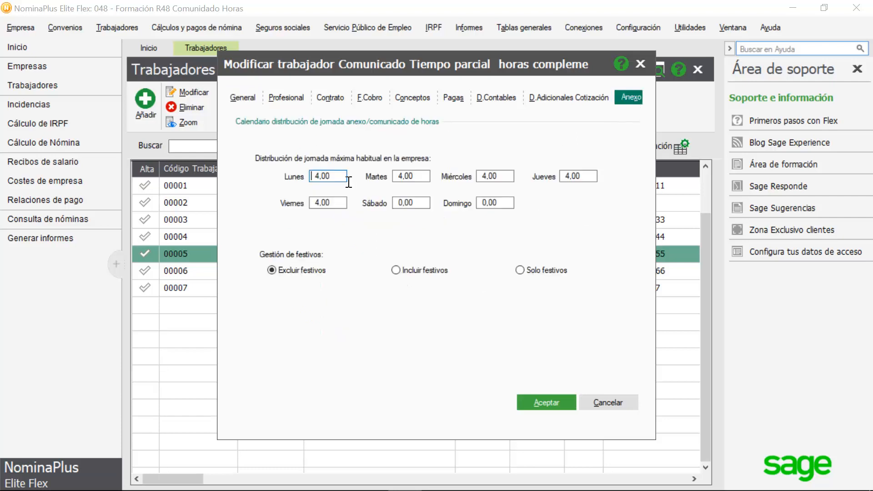
left_click(349, 183)
double_click(349, 183)
- Review the settings of worker 00005's pay concept 008 "hora compl", then accept the concept and record and close the worker list
left_click(406, 98)
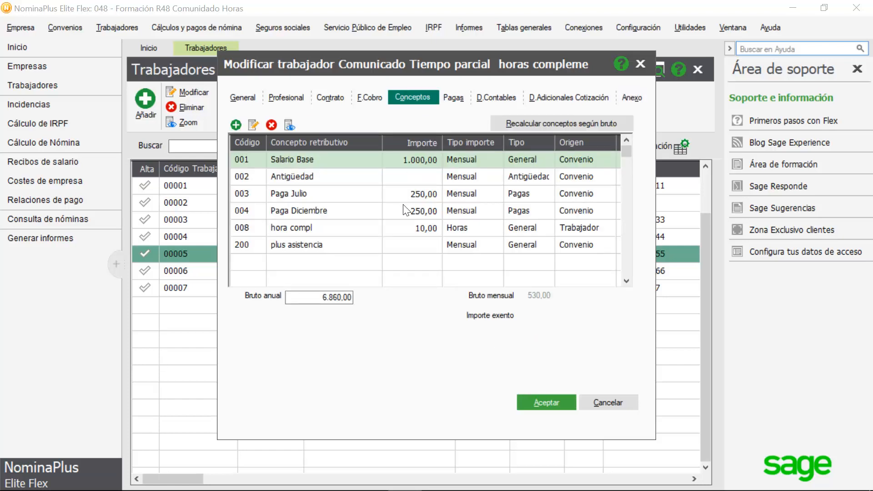
double_click(386, 230)
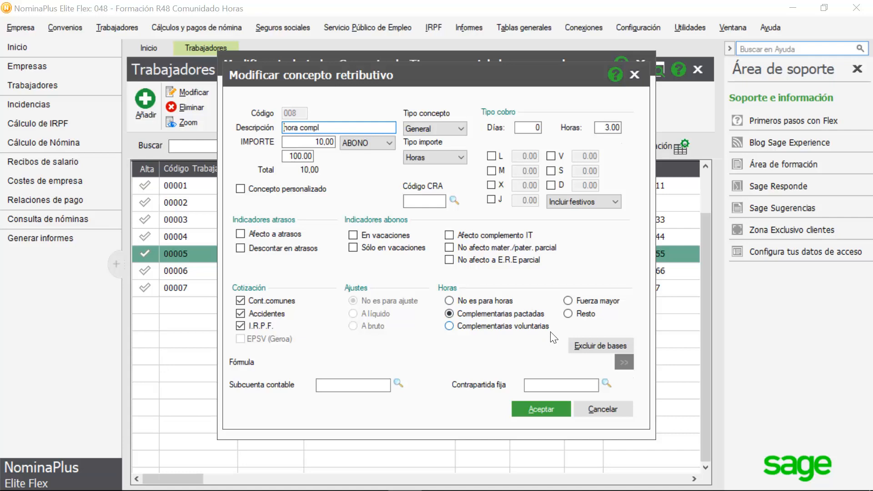
left_click(539, 411)
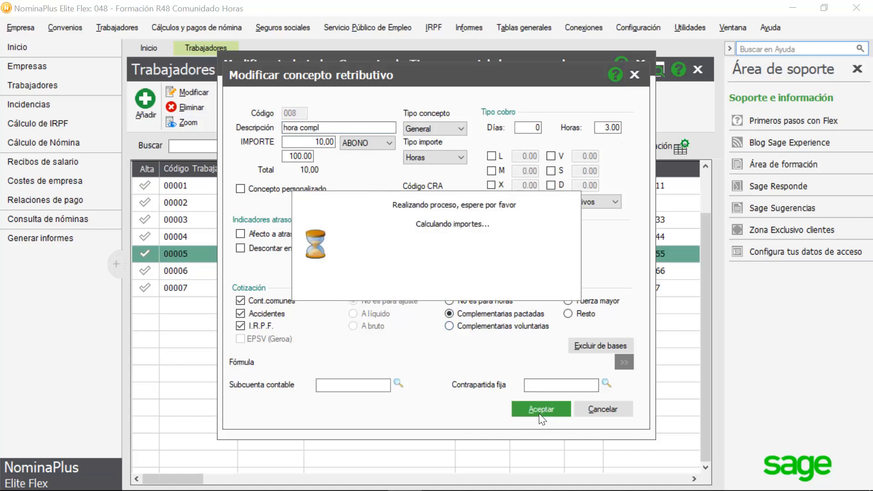
left_click(539, 401)
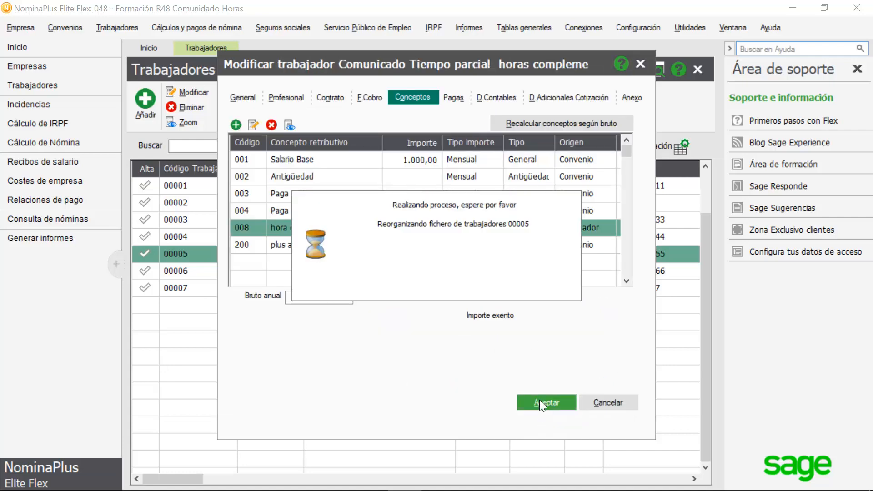
left_click(701, 68)
- Review worker 00005's ordinary and agreed complementary hours in the March 2018 hours calendar, then accept
left_click(215, 22)
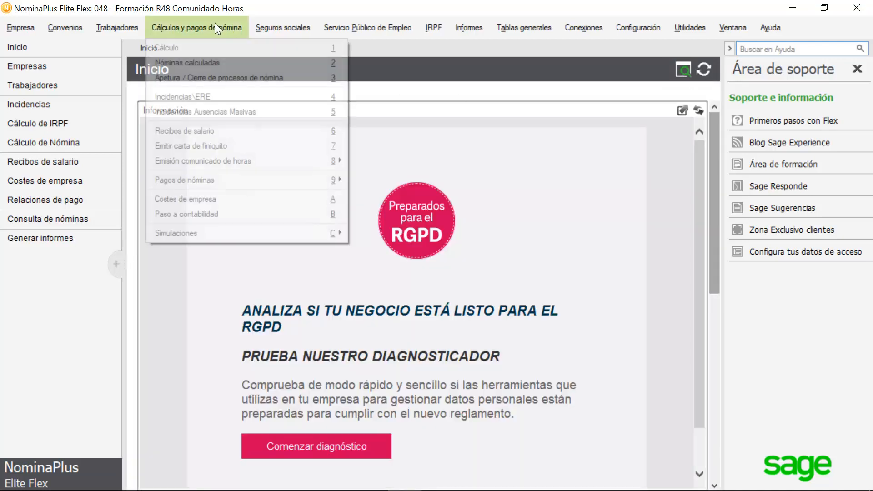
mouse_move(208, 159)
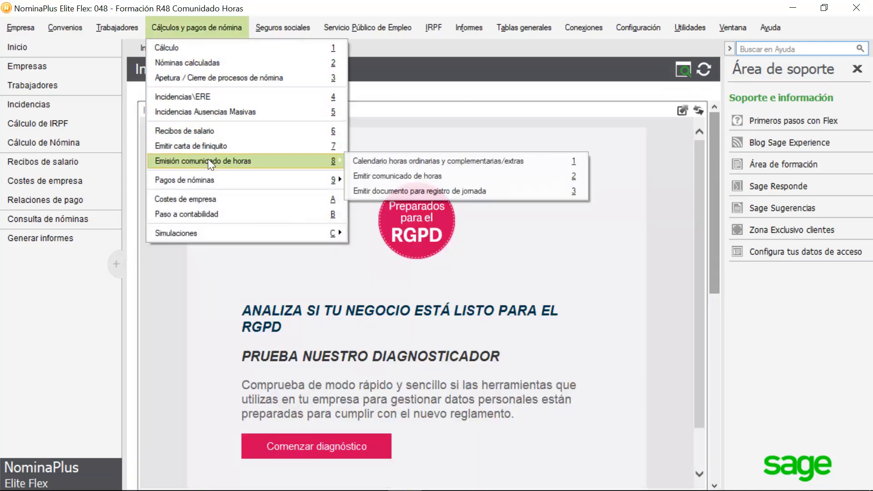
left_click(380, 164)
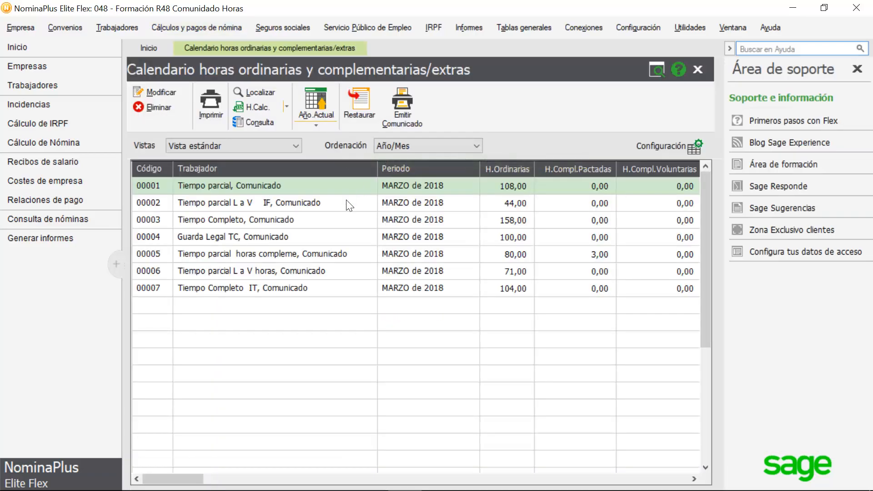
left_click(327, 255)
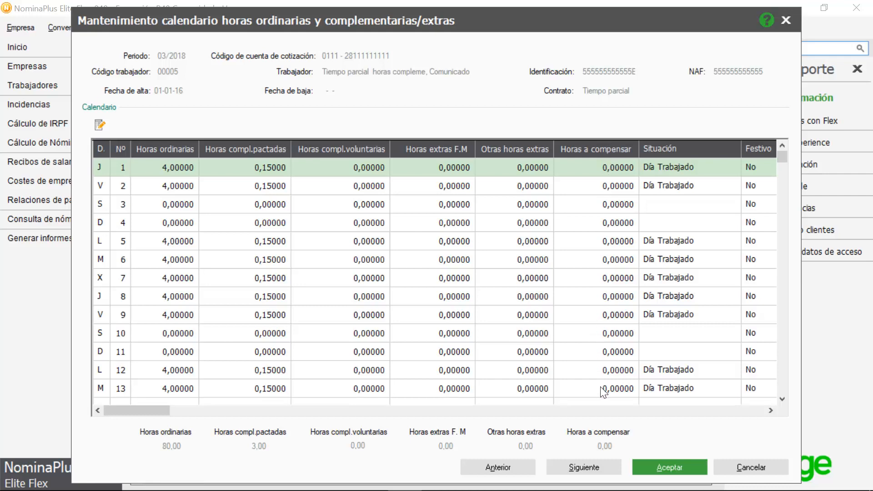
left_click(678, 467)
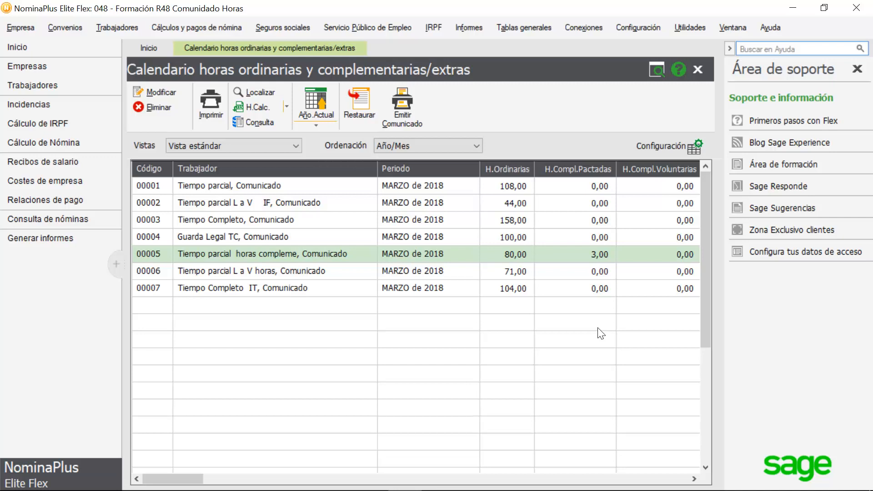
- Restore the hours calendar with the "Todas las horas del mes" option, then close the calendar
left_click(359, 107)
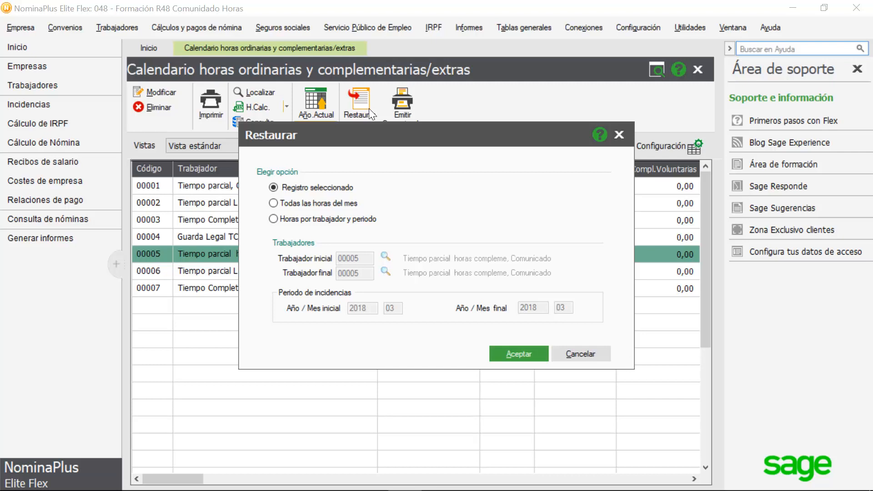
left_click(273, 203)
left_click(518, 354)
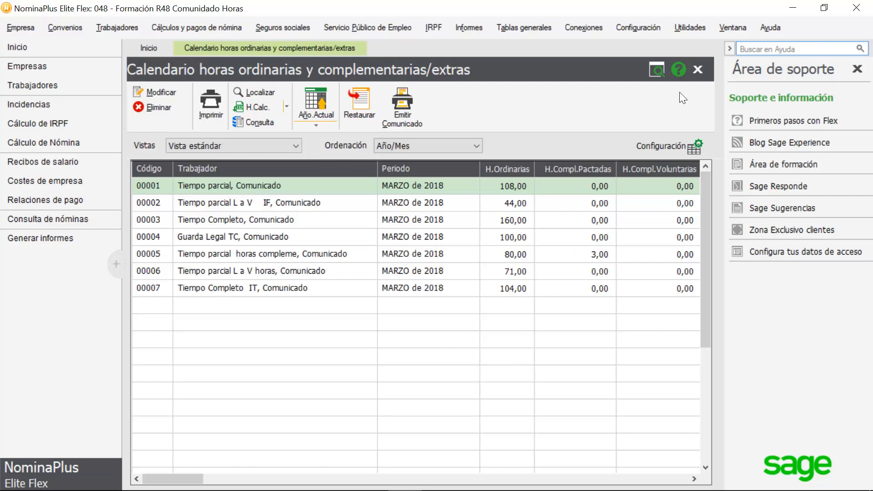
left_click(698, 69)
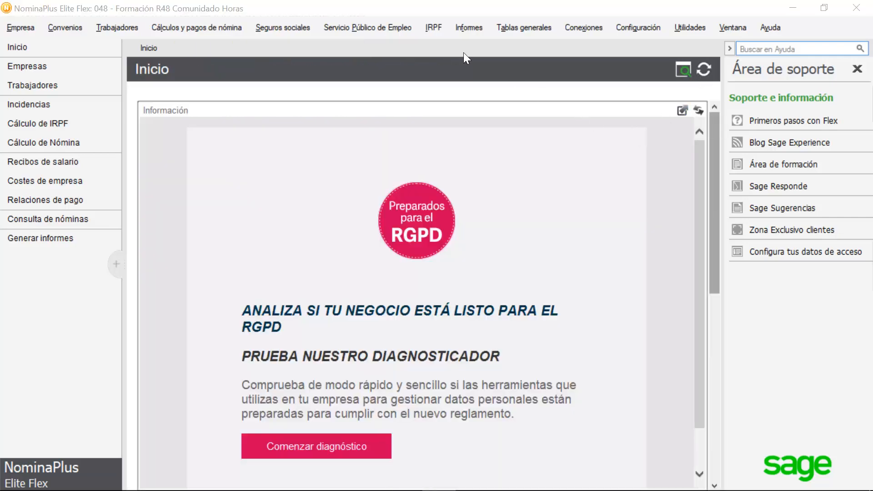
- Run the Trabajadores report "Calendario semanal de distribución de jornada" for company 048, ordered by code, and close its preview
left_click(467, 28)
left_click(473, 46)
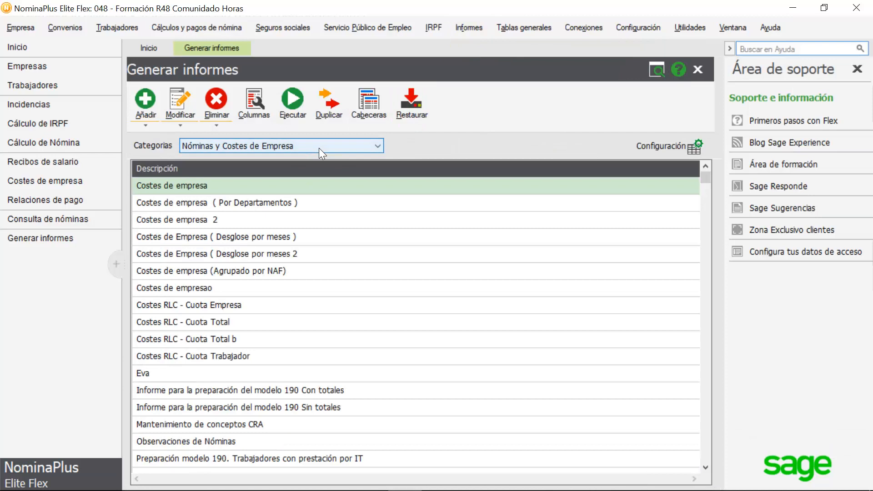
left_click(318, 148)
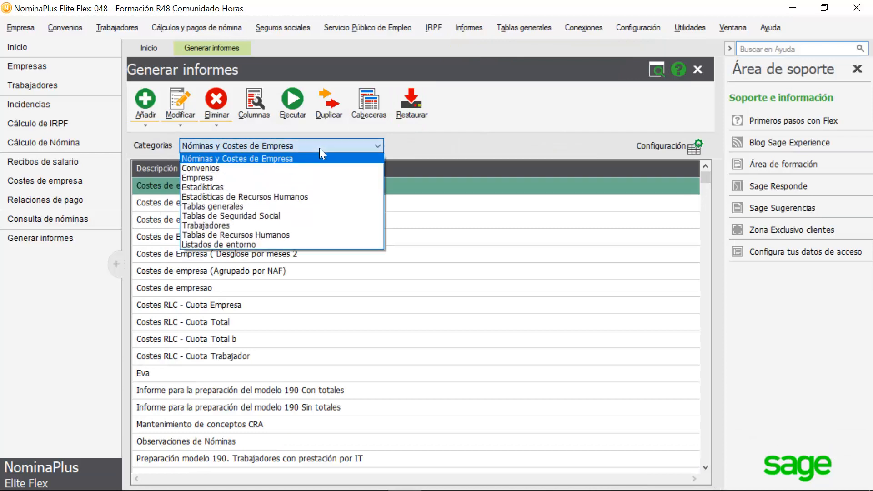
left_click(270, 225)
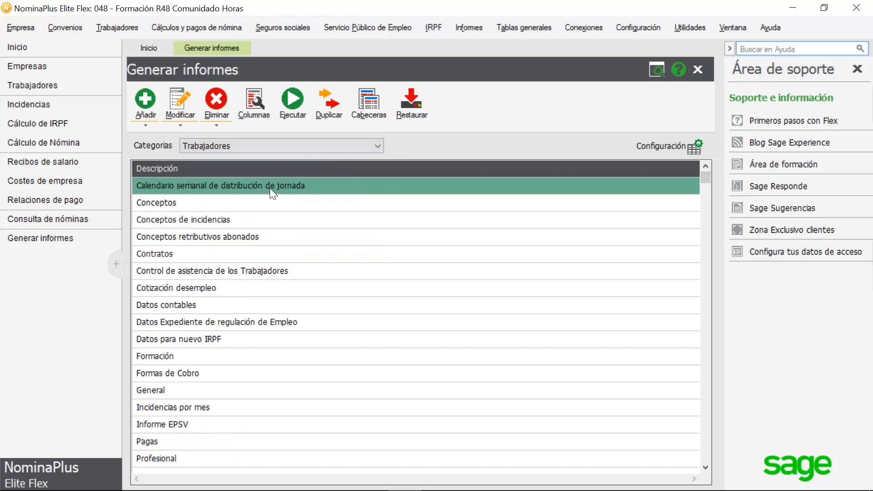
double_click(269, 187)
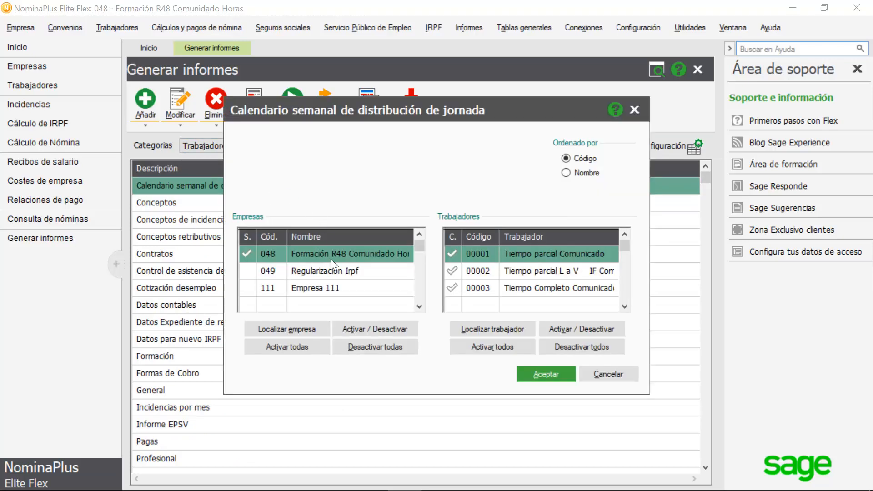
left_click(542, 373)
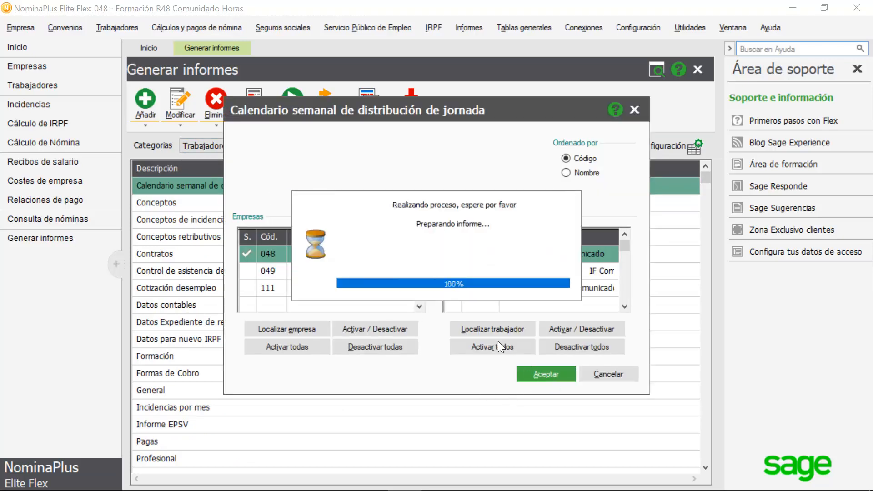
left_click(509, 397)
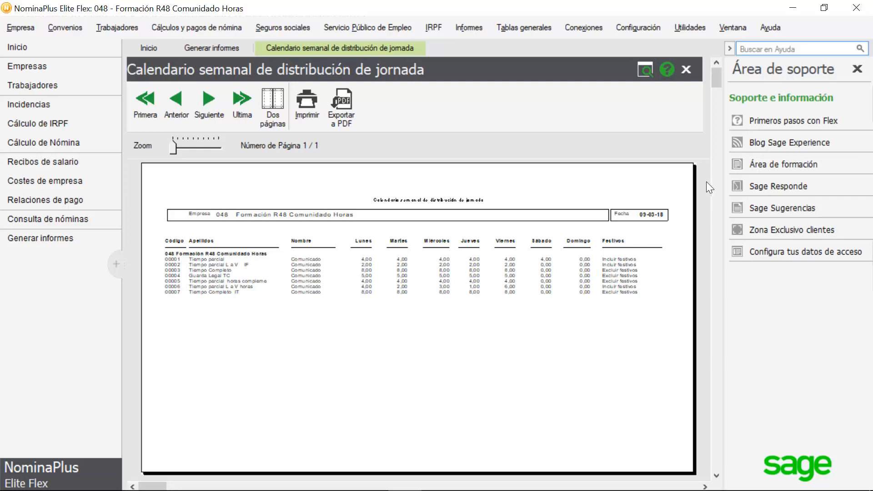
left_click(686, 69)
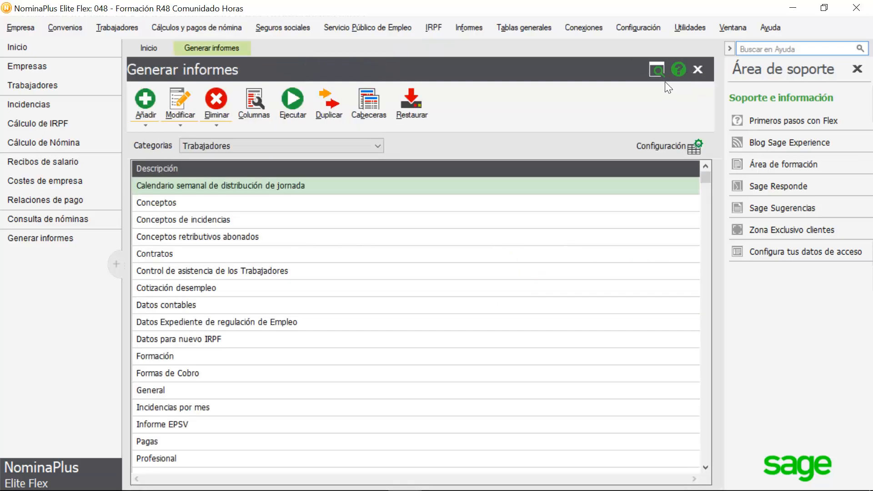
- Close the report generator, then examine the options for generating the hours statement with the salary receipts and close the printing parameters
left_click(699, 70)
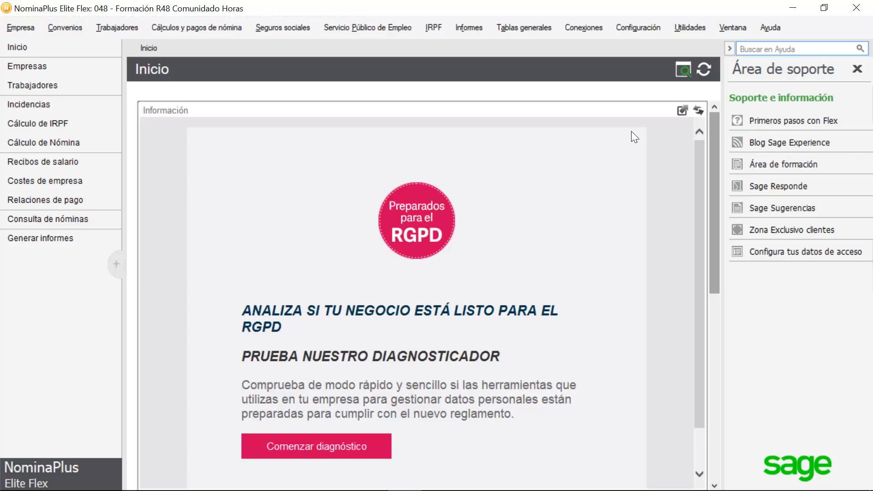
left_click(206, 24)
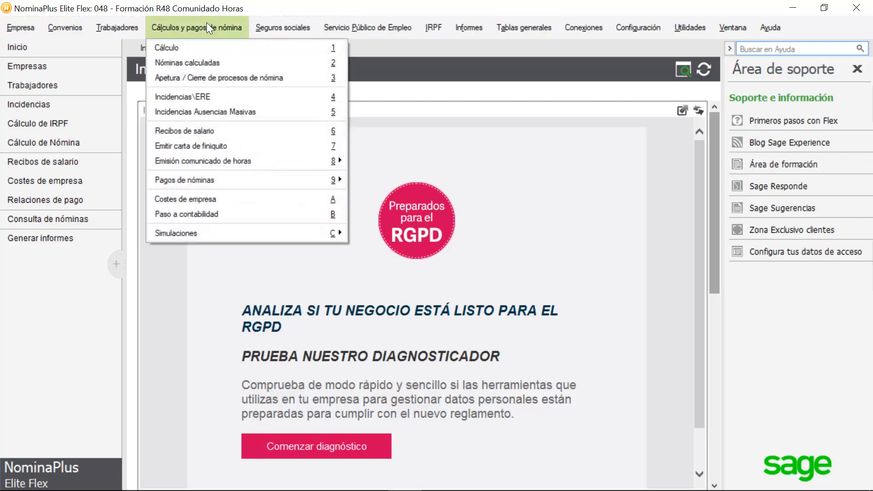
left_click(212, 132)
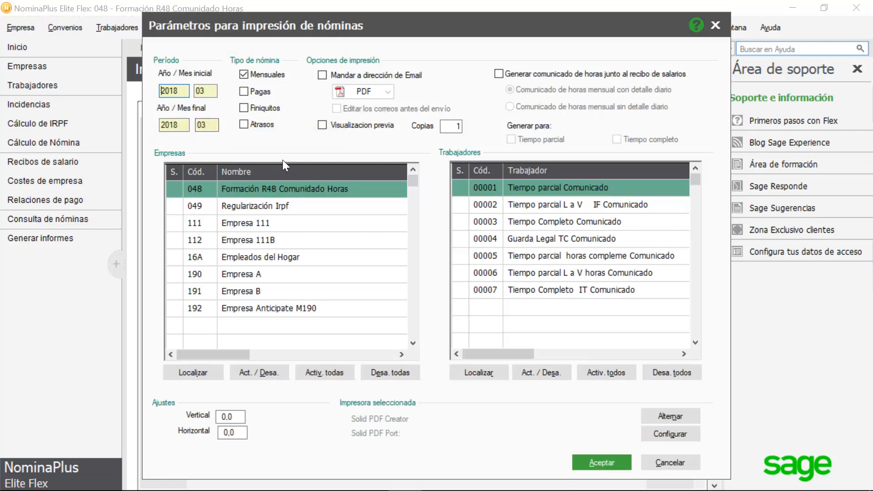
left_click(500, 74)
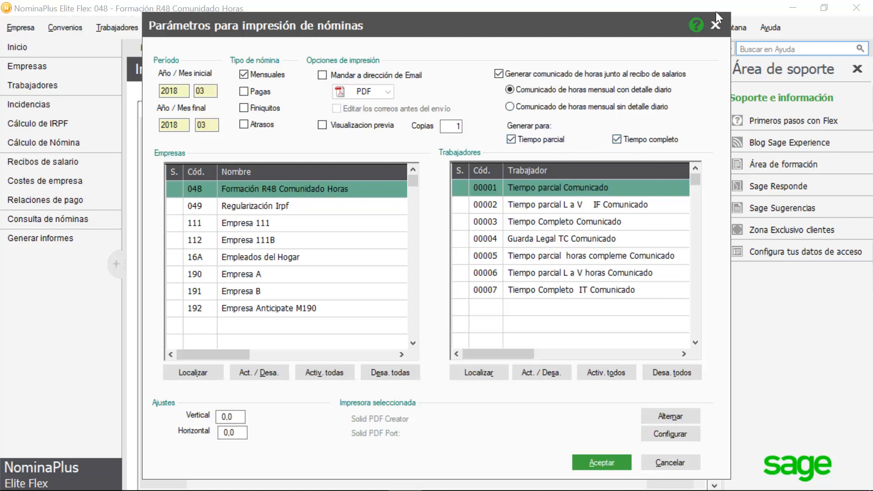
left_click(716, 25)
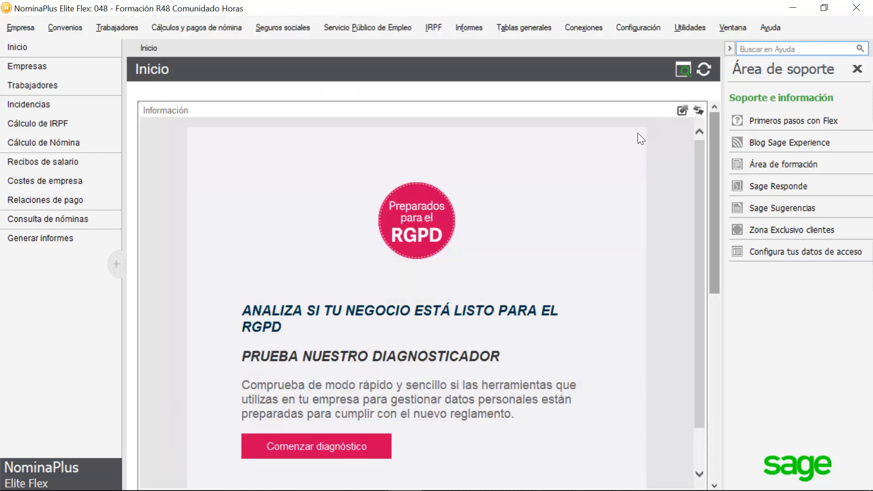
- Generate a preview of the March 2018 monthly hours statement with daily detail for company 048's part-time and full-time workers
left_click(217, 29)
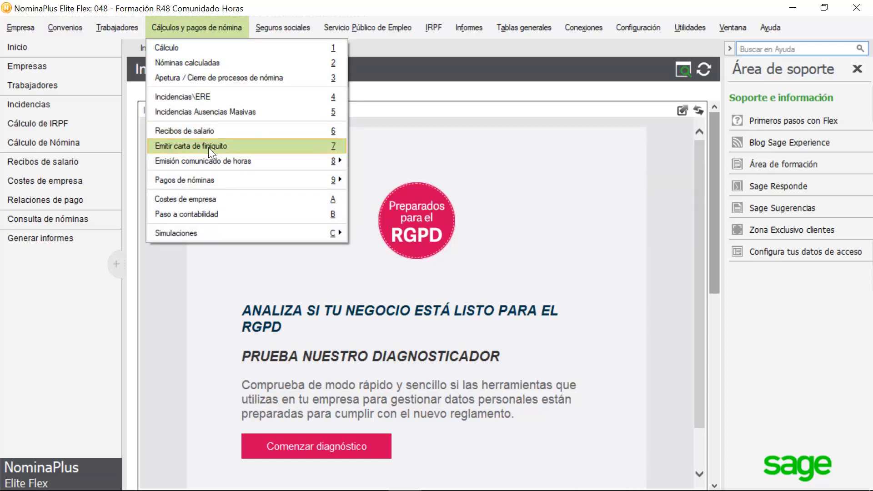
mouse_move(209, 160)
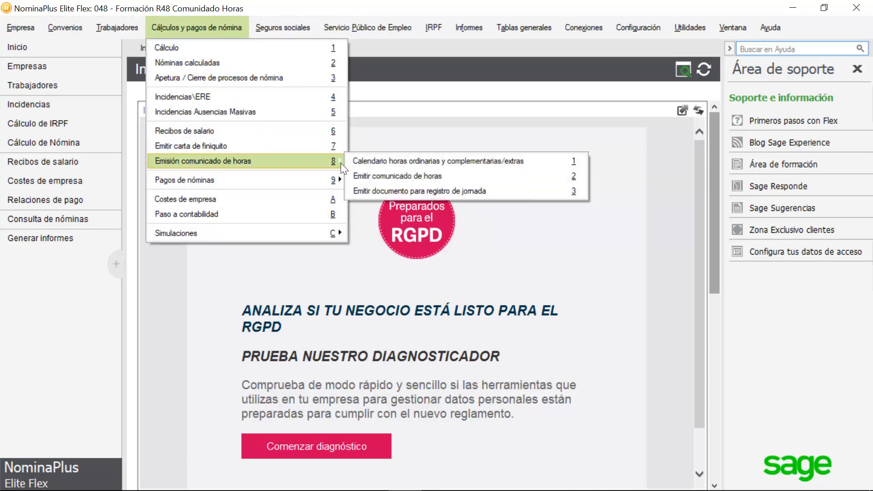
left_click(427, 179)
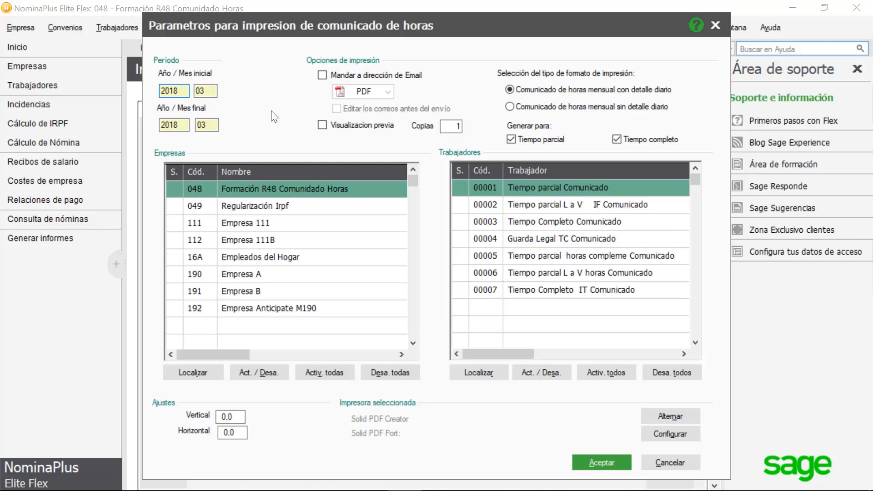
double_click(217, 192)
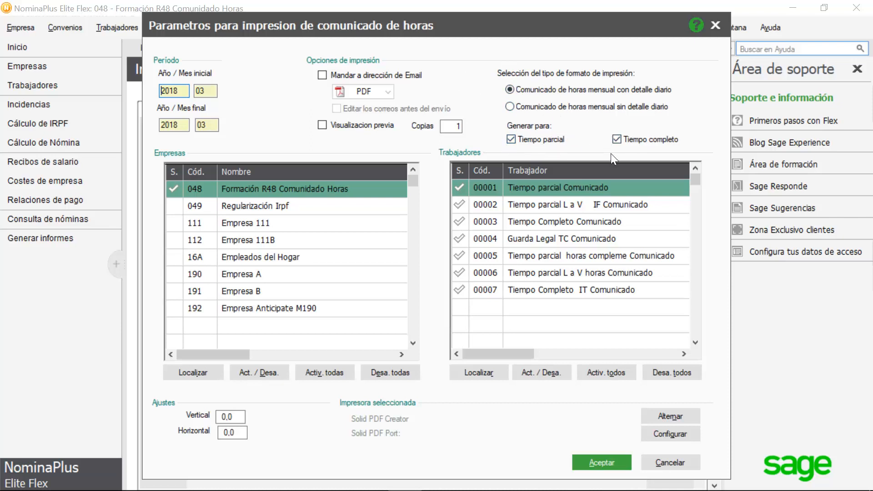
left_click(324, 126)
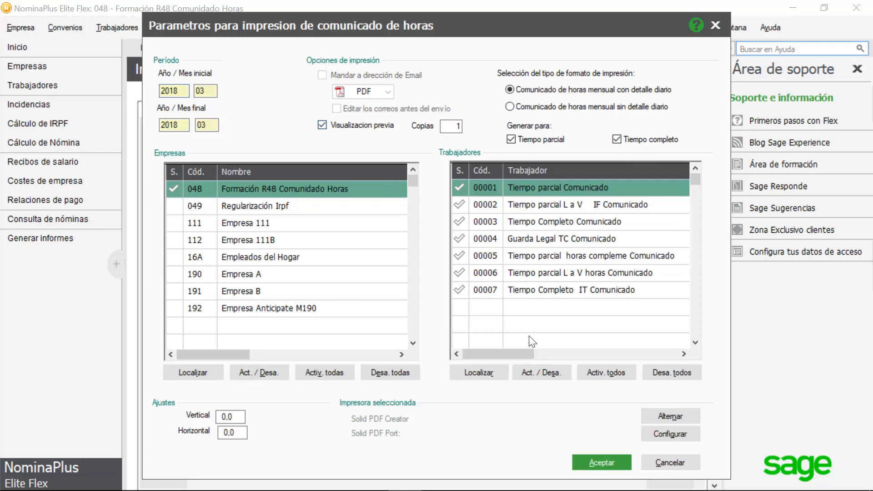
left_click(598, 464)
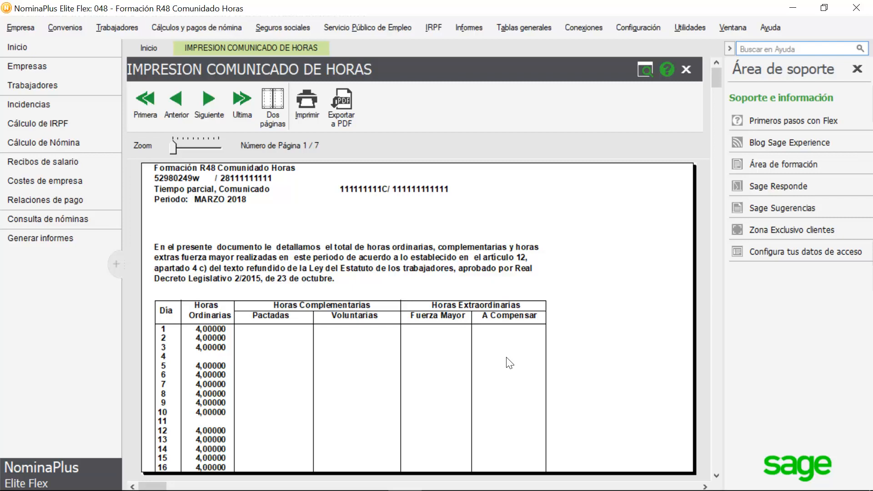
- Review the ordinary, complementary and overtime hours on pages 1 to 4 of the hours statement preview, then close it
scroll(510, 362, "down", 5)
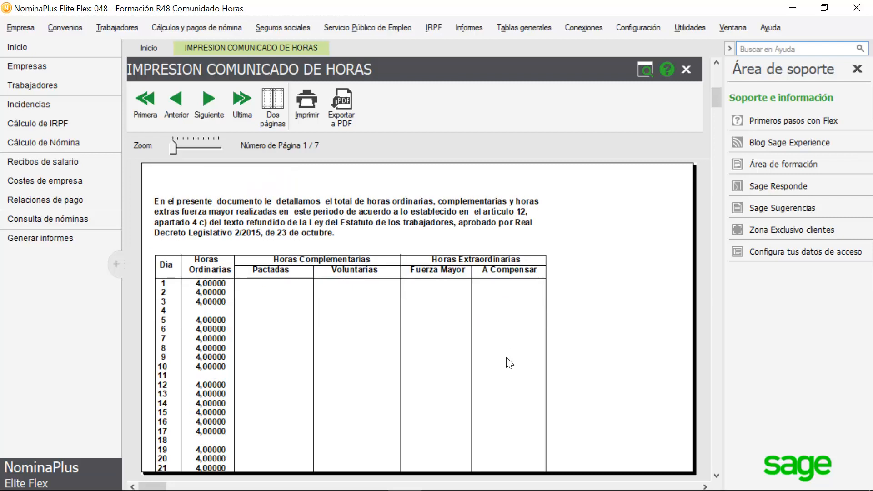
scroll(509, 363, "down", 4)
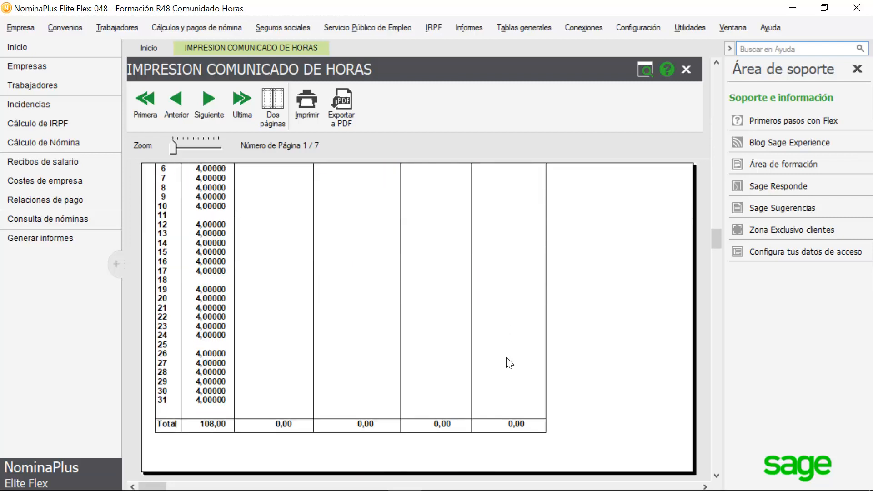
left_click(208, 109)
scroll(354, 298, "up", 4)
scroll(352, 298, "up", 4)
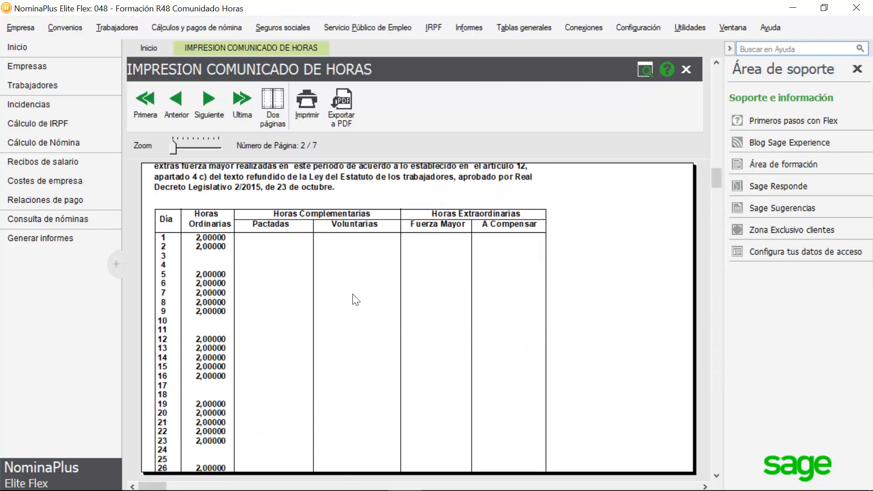
left_click(208, 108)
scroll(323, 278, "down", 6)
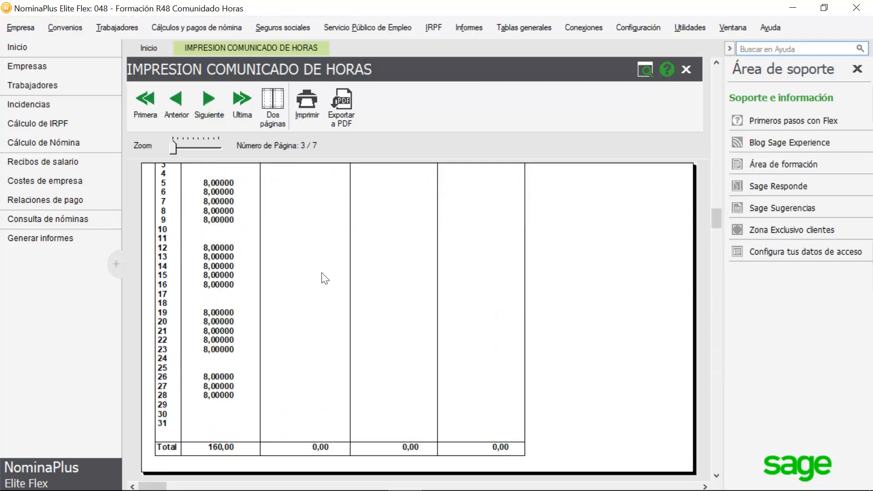
left_click(209, 113)
scroll(330, 304, "up", 3)
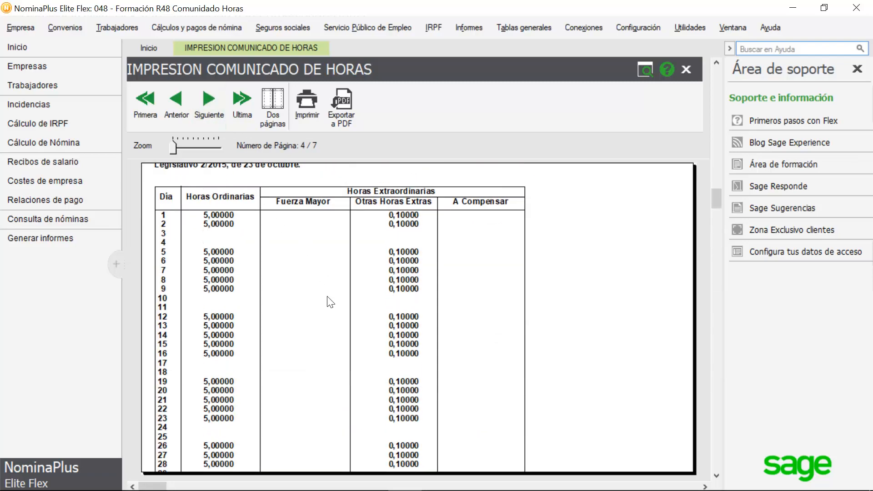
left_click(686, 69)
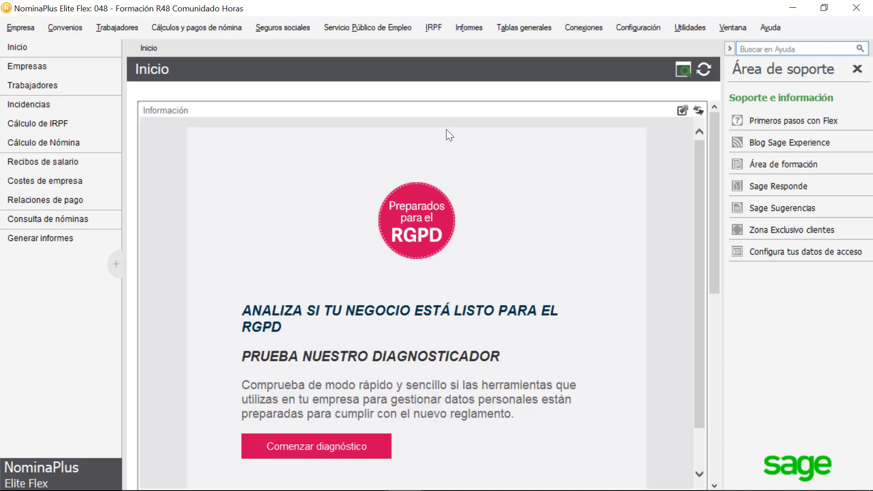
- Generate the March 2018 working-day record documents for workers 00001 to 00007 in the prueba\Comunicado de horas folder
left_click(208, 28)
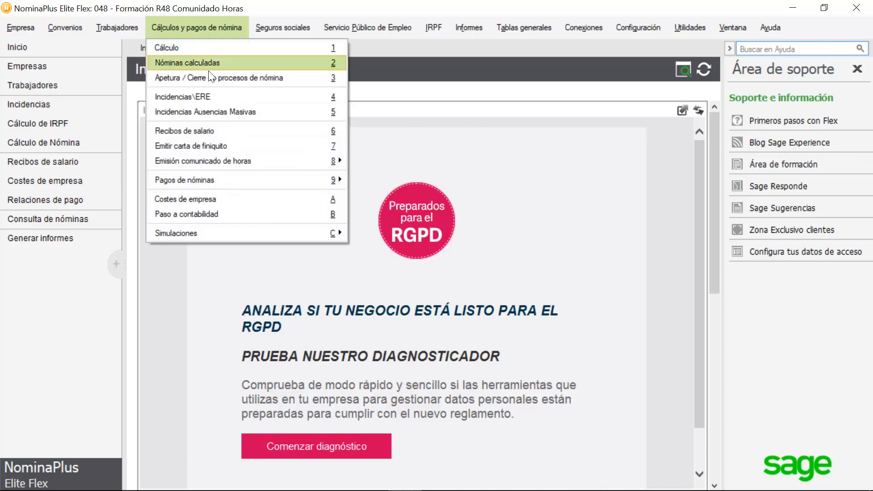
mouse_move(206, 165)
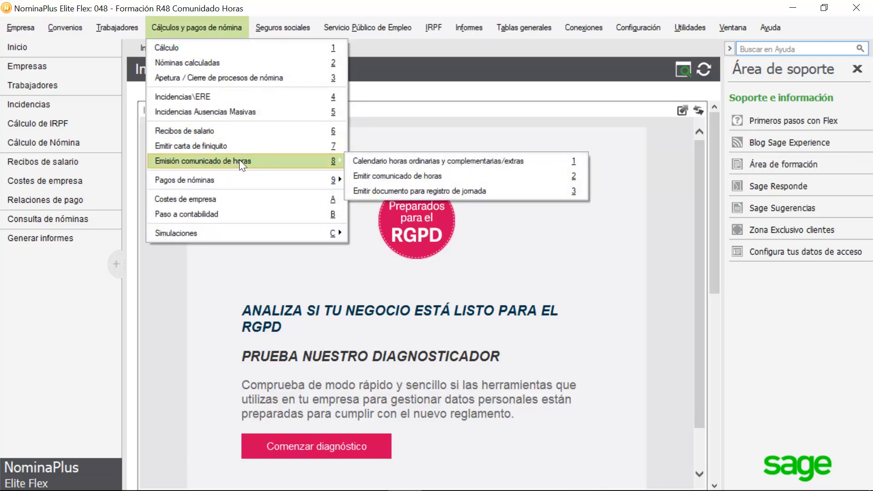
left_click(429, 192)
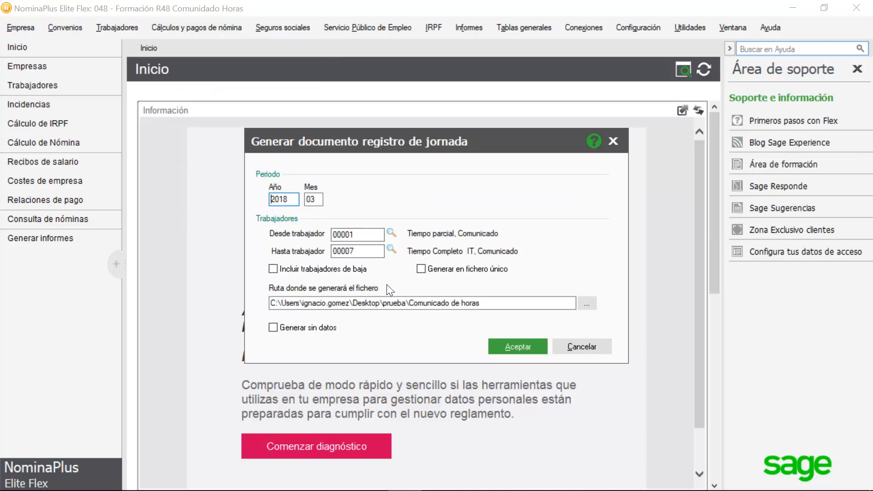
left_click_drag(508, 304, 253, 306)
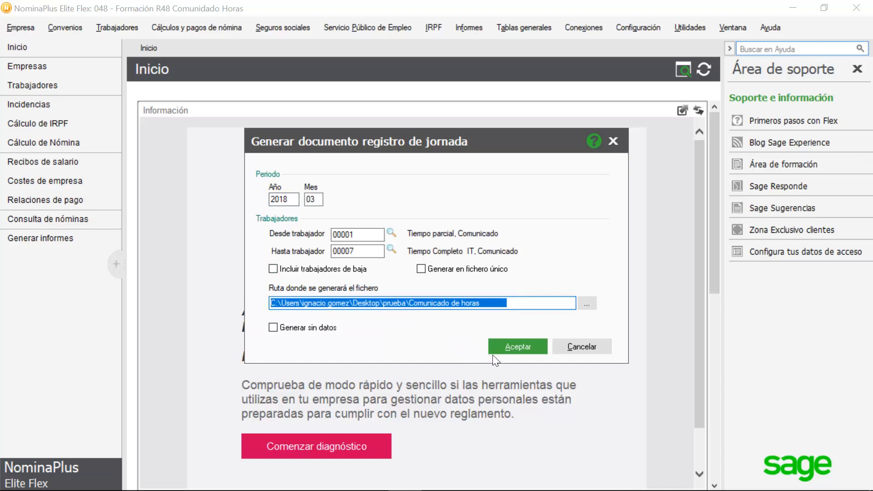
left_click(516, 347)
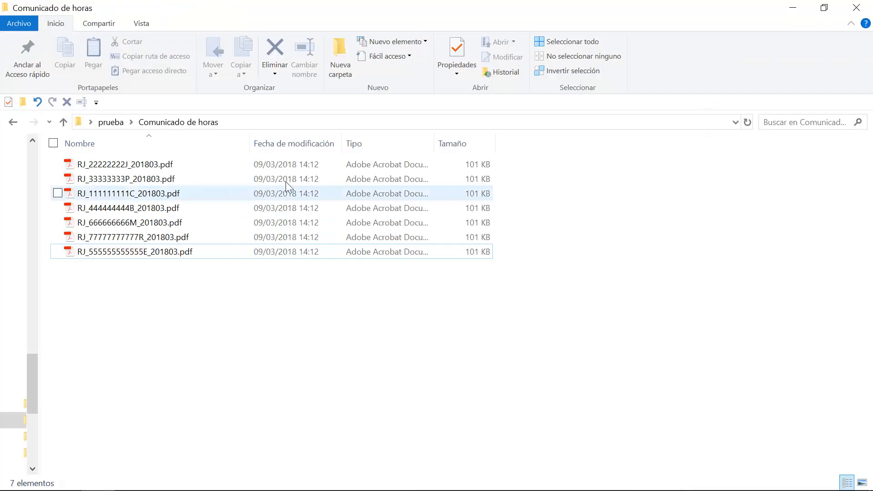
- Open the first PDF in the Comunicado de horas folder, examine its daily entry, exit and signature table, and minimize Adobe Acrobat Reader
double_click(247, 166)
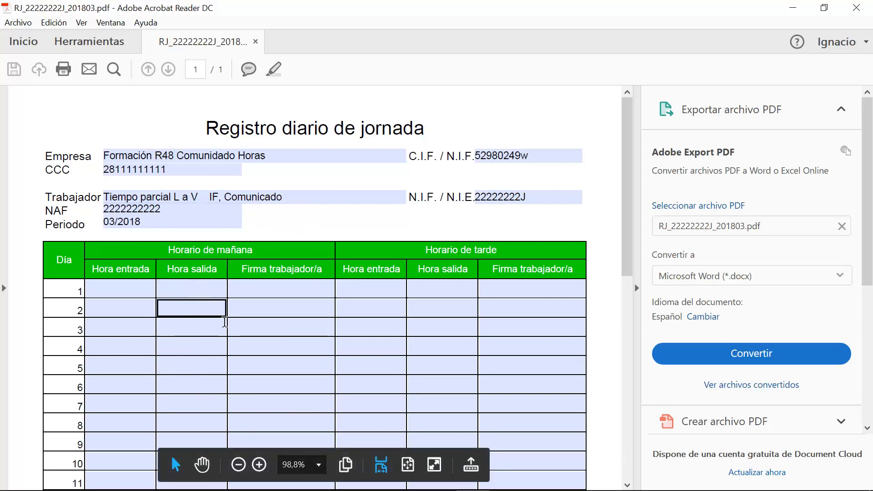
scroll(268, 329, "down", 3)
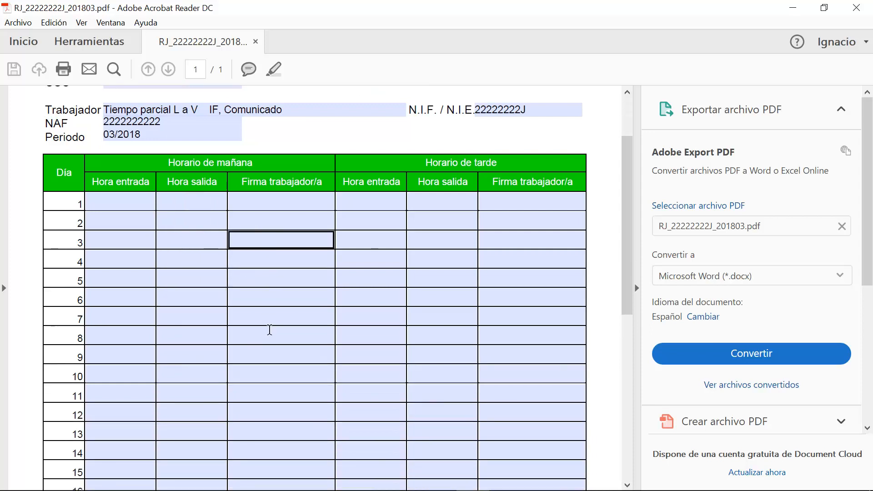
scroll(269, 329, "up", 3)
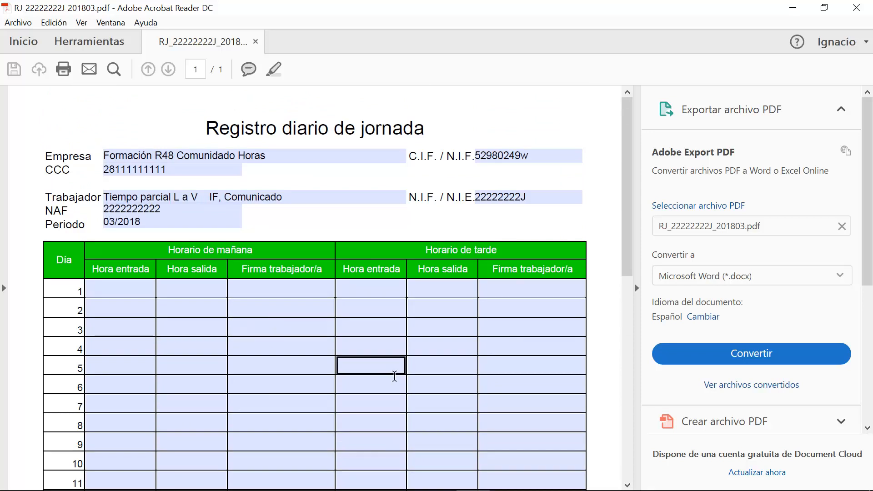
scroll(392, 369, "down", 3)
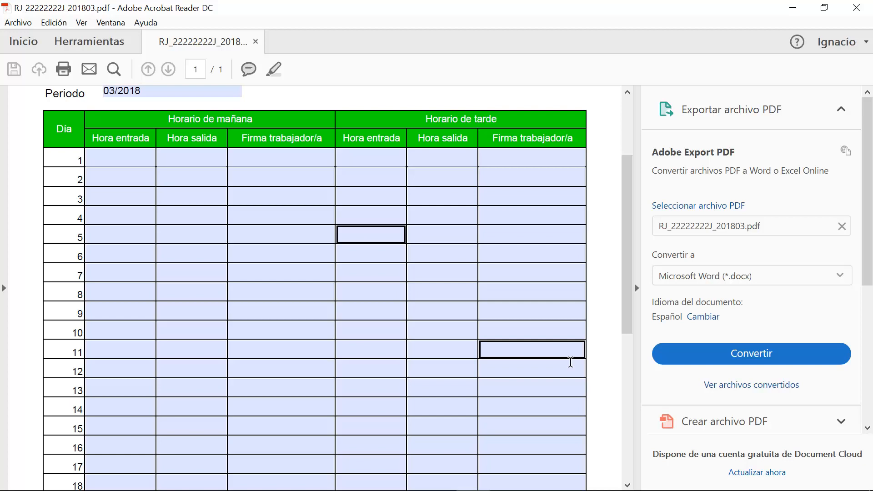
left_click(792, 9)
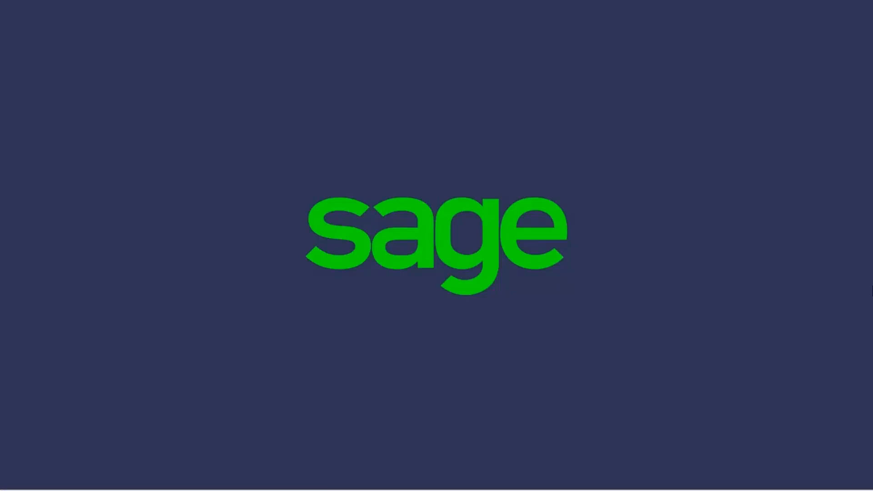